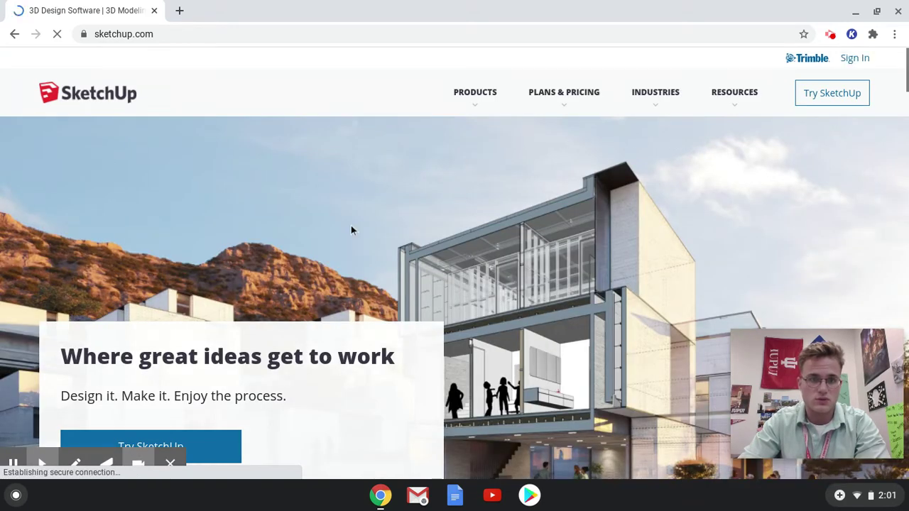
Step: Start the SketchUp free trial signup with Primary & Secondary as the intended use
scroll(545, 263, down, 2)
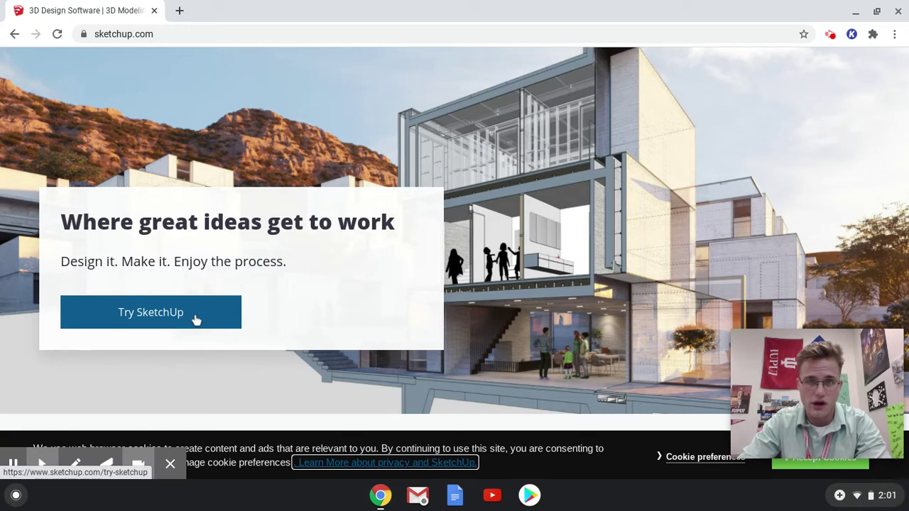
click(196, 320)
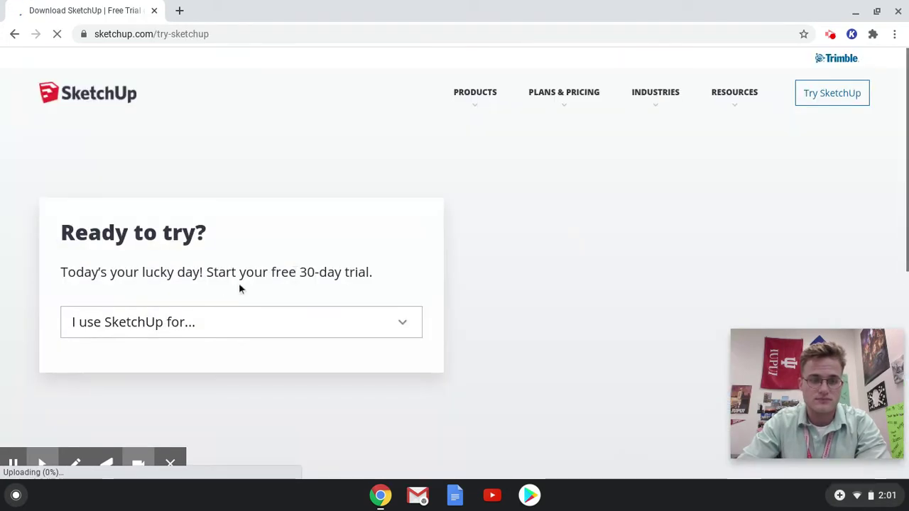
scroll(240, 288, down, 2)
click(236, 223)
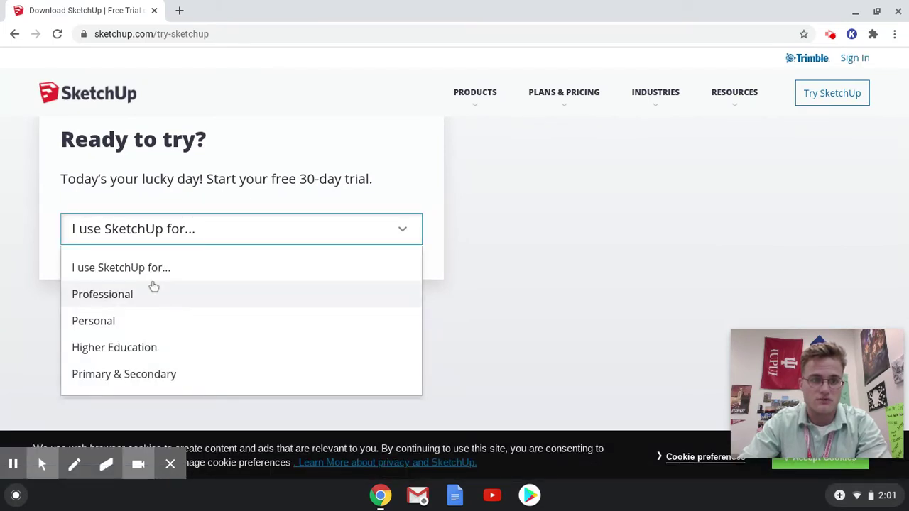
click(128, 374)
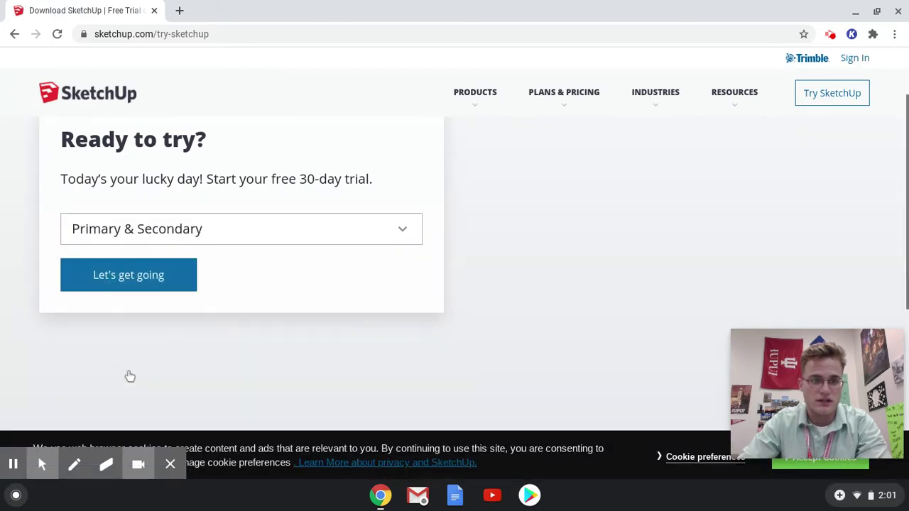
click(126, 278)
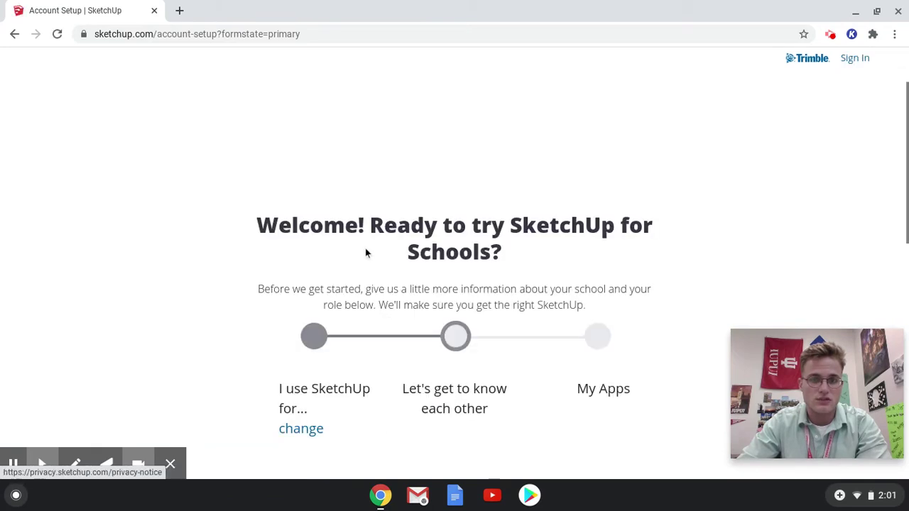
Step: Answer Yes to the school's G Suite or Microsoft Education enrollment, set the role to Student, and continue to SketchUp for Schools
scroll(365, 248, down, 3)
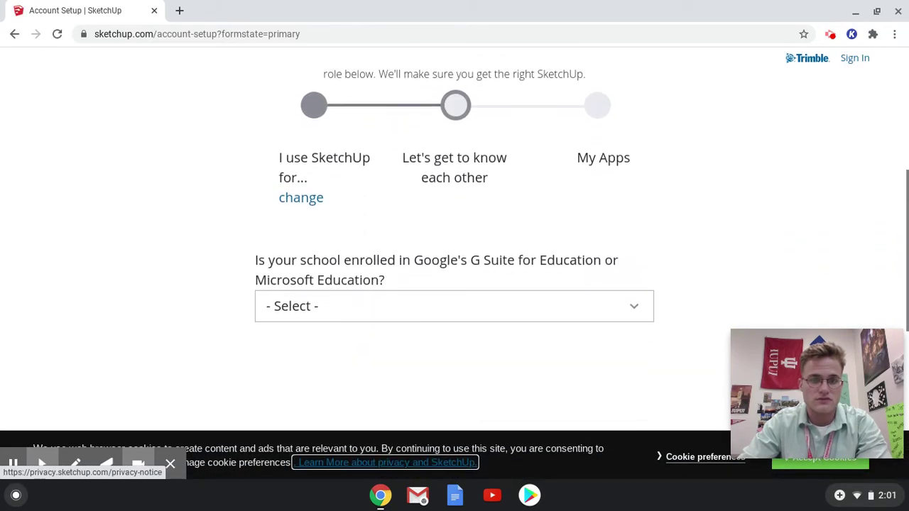
click(339, 307)
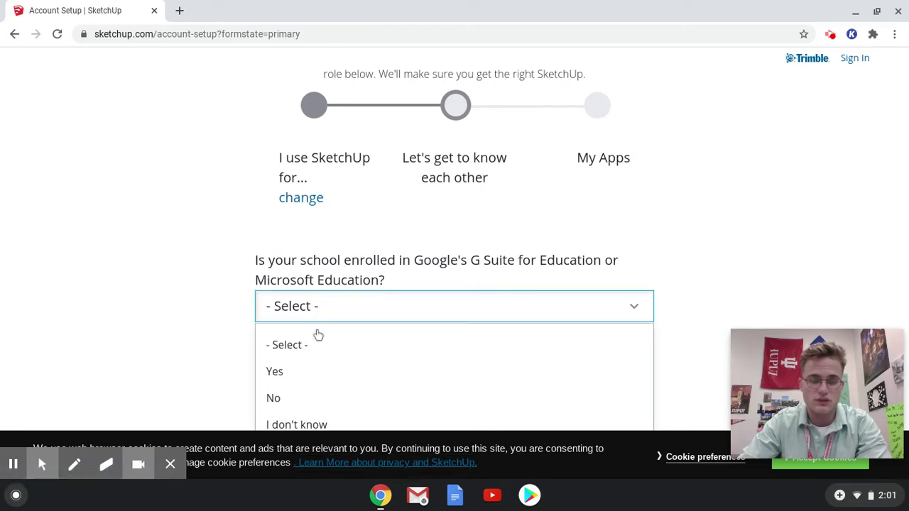
click(294, 372)
scroll(323, 346, down, 2)
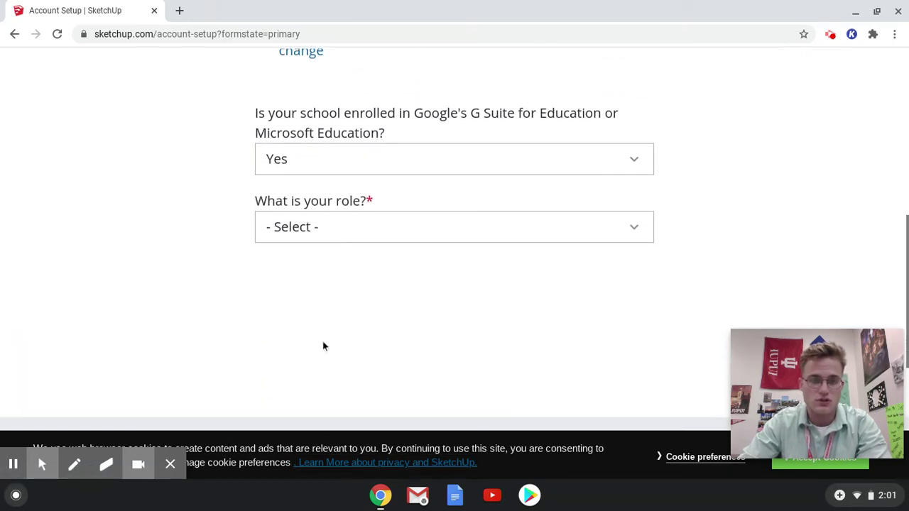
click(315, 227)
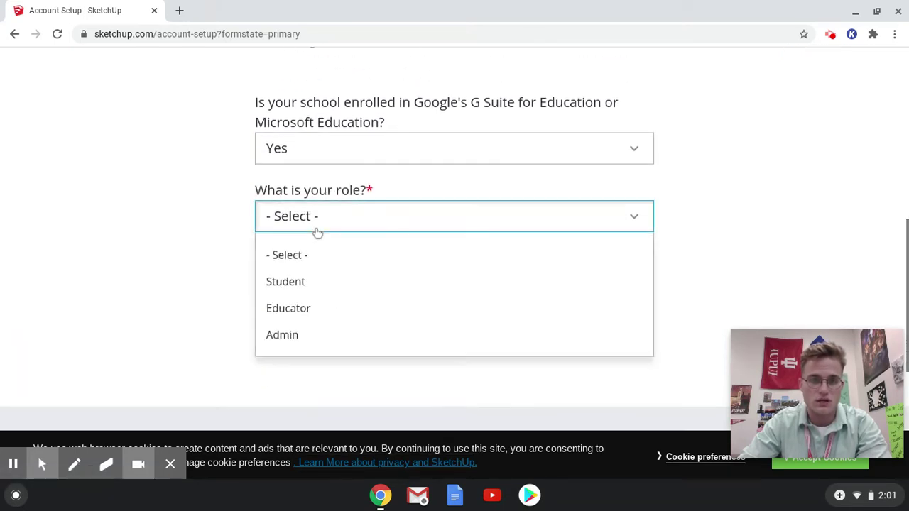
click(298, 283)
click(305, 279)
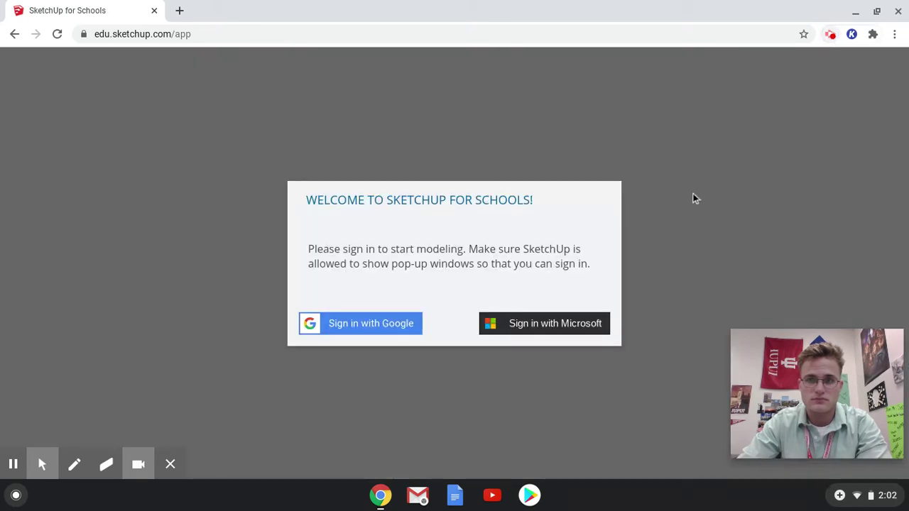
Step: Sign in to SketchUp for Schools with the school Google account and start a new model
click(390, 325)
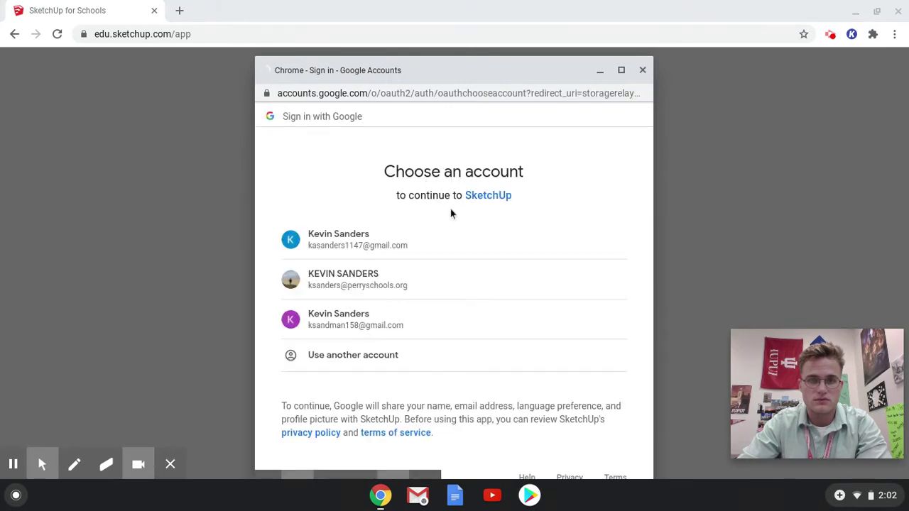
click(420, 281)
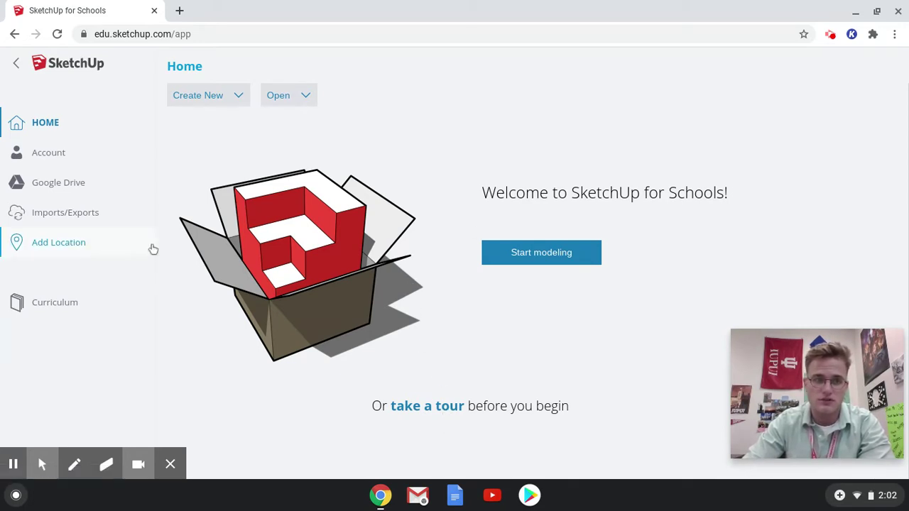
click(513, 263)
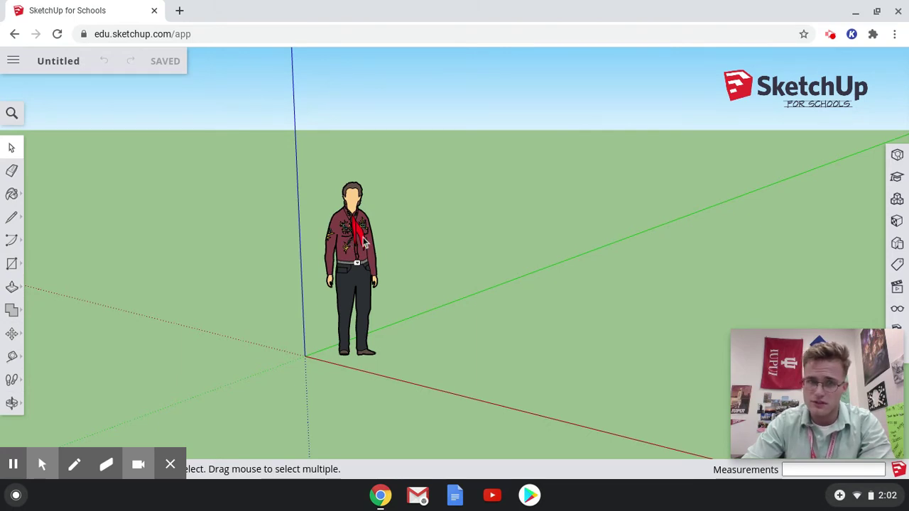
Step: Zoom in and out around the standing figure to examine its scale and the axes of the modeling space
scroll(363, 238, down, 5)
scroll(363, 237, up, 4)
scroll(359, 241, down, 4)
scroll(358, 242, up, 2)
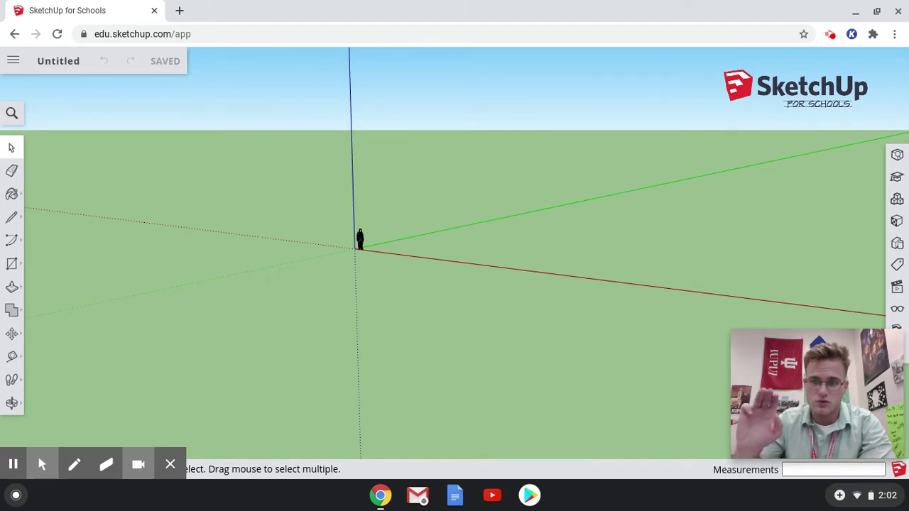
scroll(362, 234, up, 3)
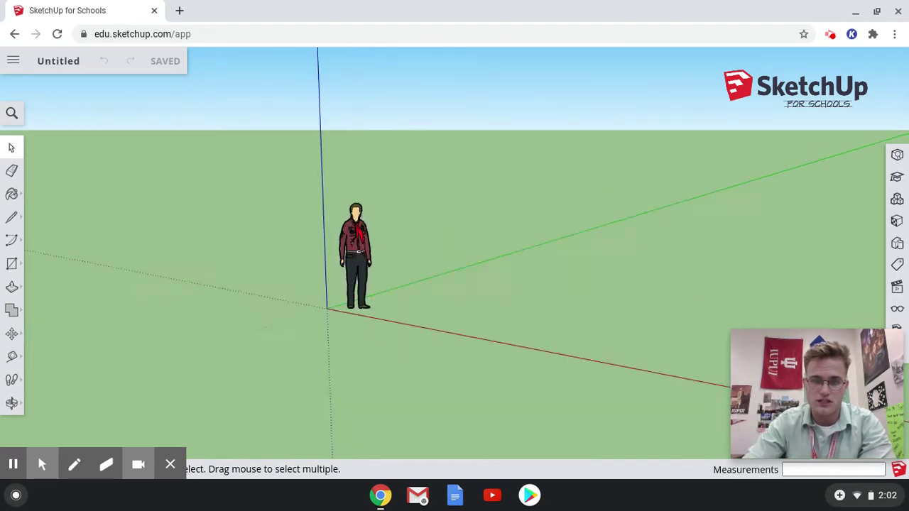
scroll(355, 241, up, 4)
scroll(355, 241, down, 4)
scroll(356, 242, up, 4)
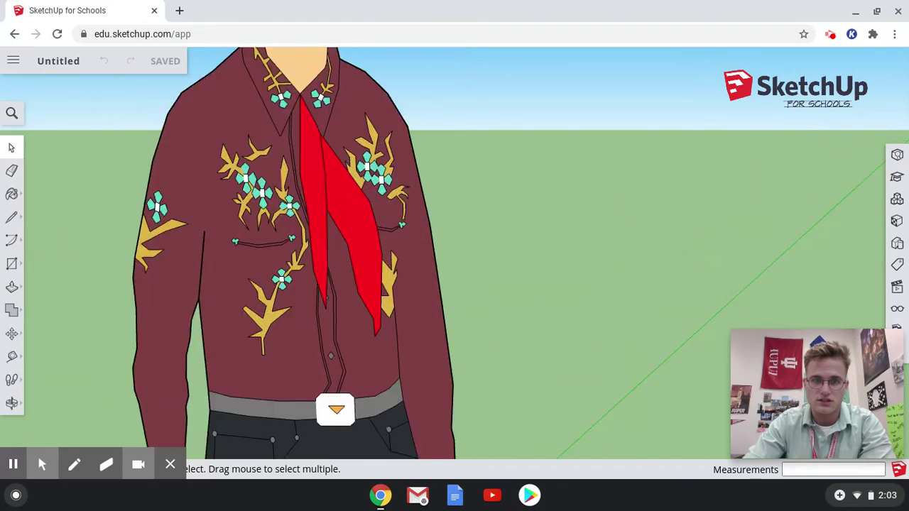
scroll(348, 249, down, 4)
scroll(355, 249, down, 5)
scroll(355, 249, up, 6)
scroll(355, 249, down, 4)
scroll(359, 246, down, 3)
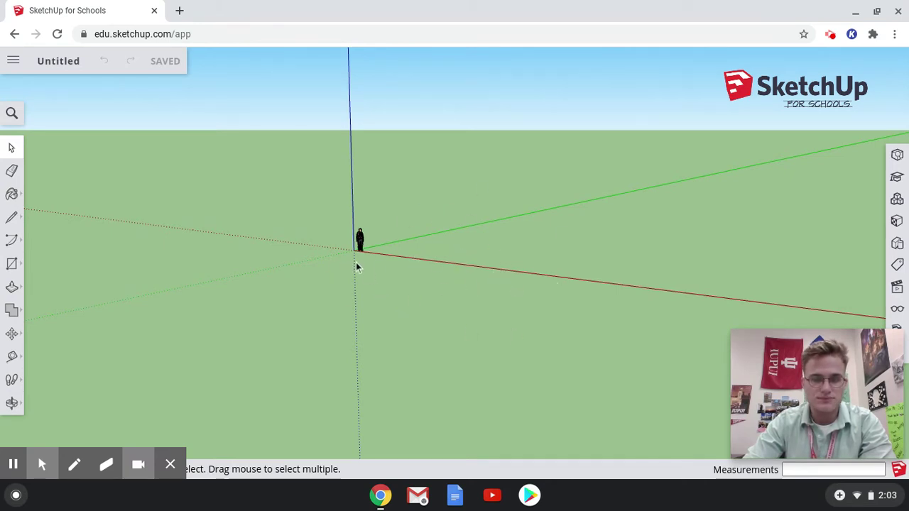
scroll(369, 242, up, 5)
scroll(369, 242, down, 4)
scroll(370, 242, up, 2)
scroll(366, 242, up, 1)
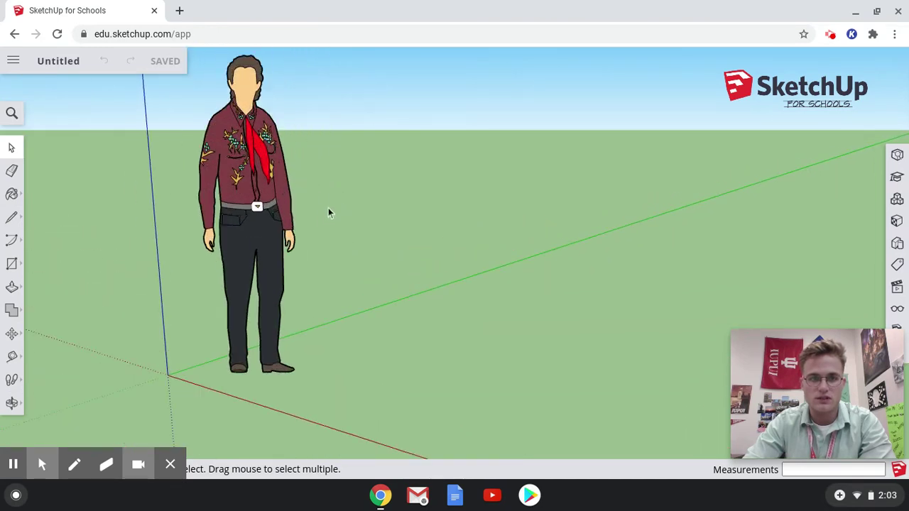
scroll(415, 203, down, 3)
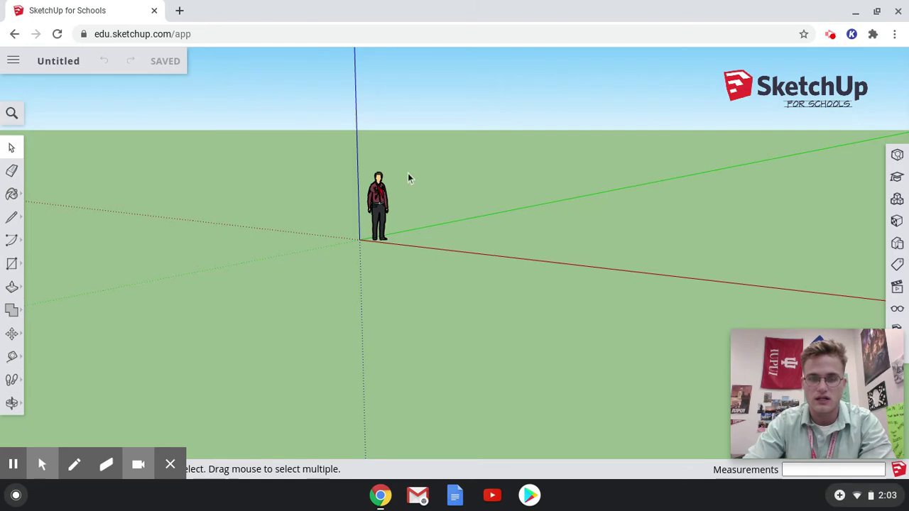
scroll(407, 176, down, 3)
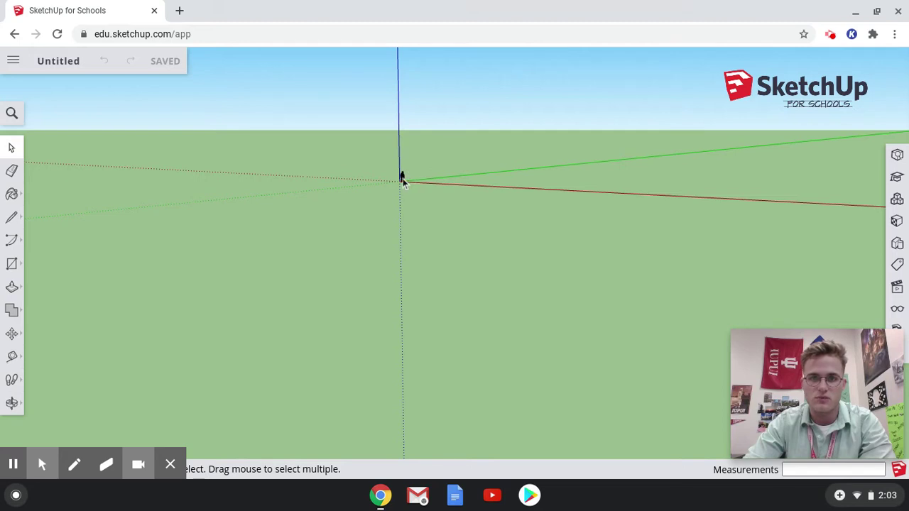
scroll(403, 179, up, 3)
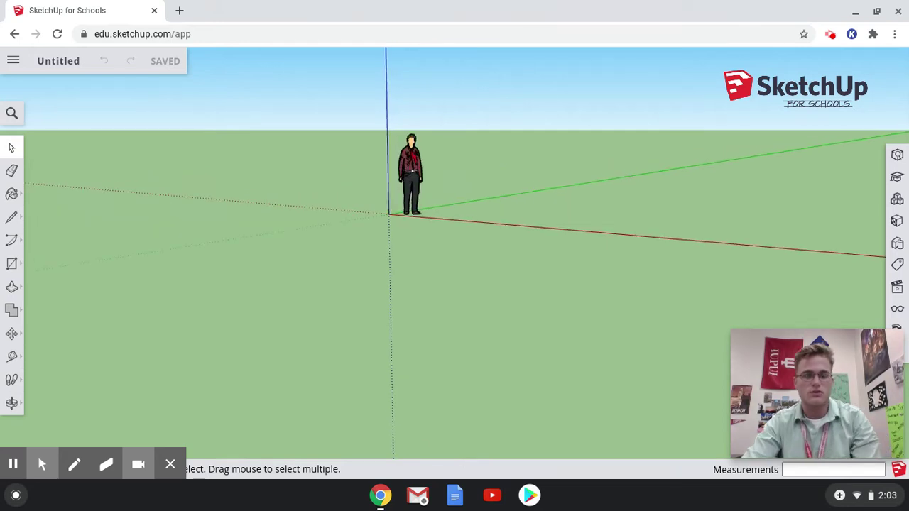
scroll(571, 227, down, 3)
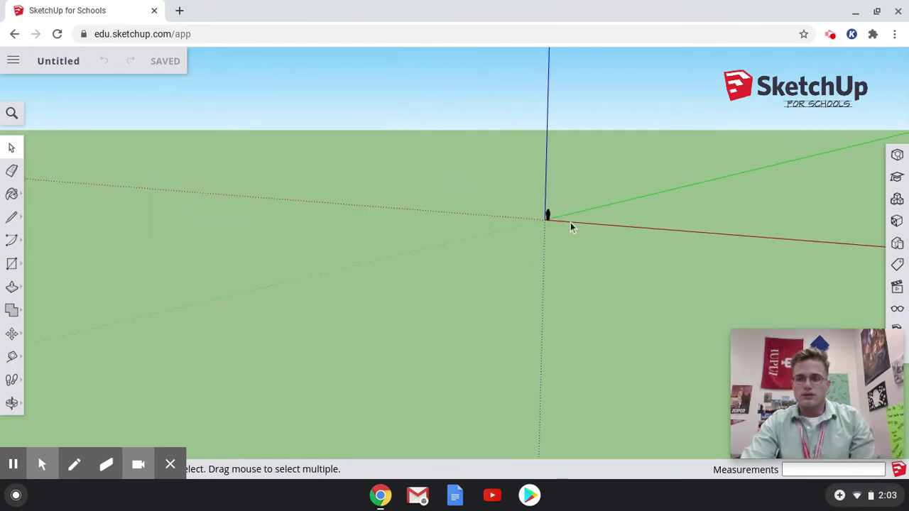
scroll(575, 216, up, 5)
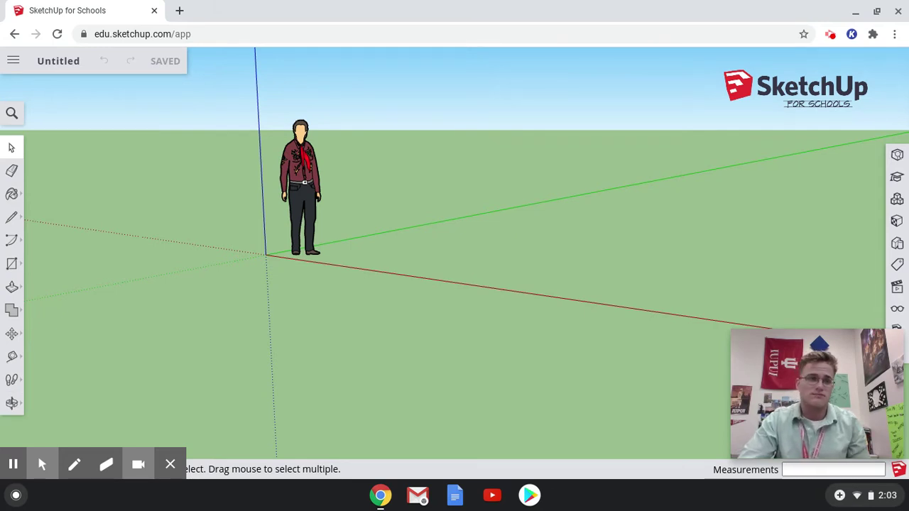
Step: Name the untitled model "Building Blocks Project Pt. 4" for saving to Google Drive
click(59, 61)
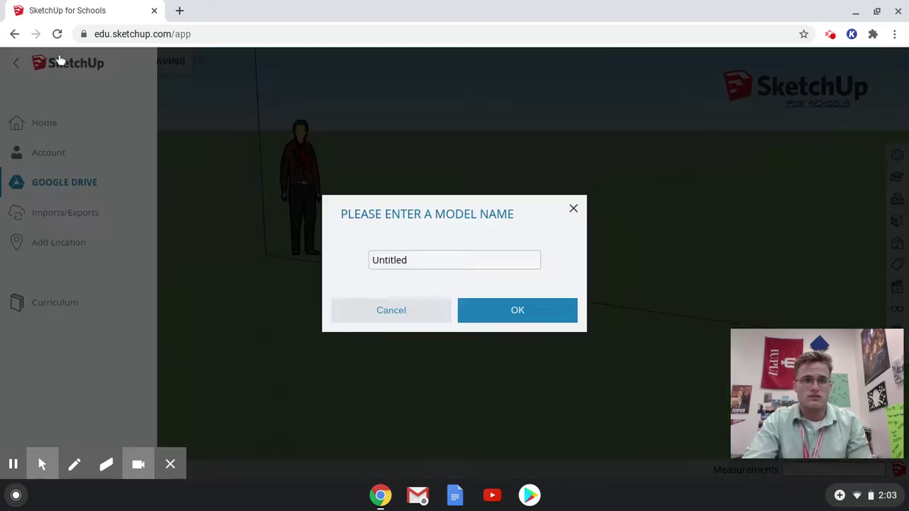
click(432, 257)
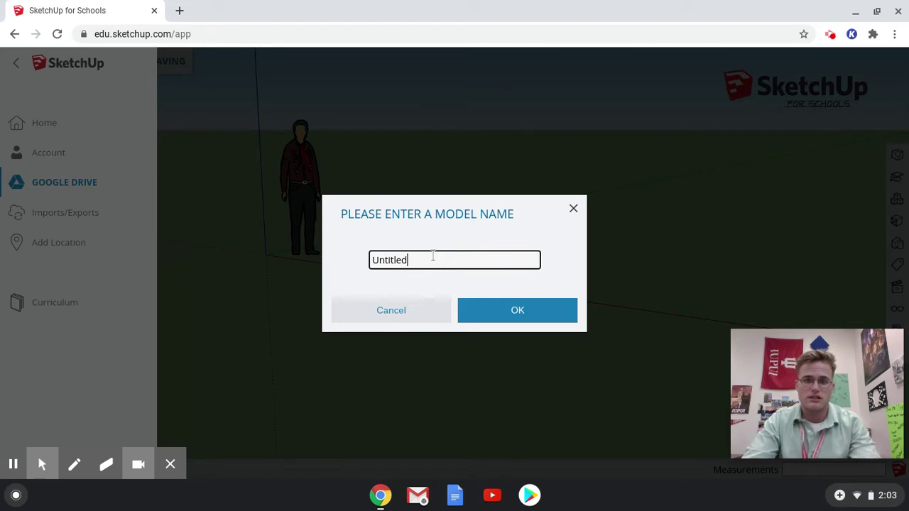
key(BackSpace)
key(BackSpace)
key(BackSpace)
key(BackSpace)
text(B)
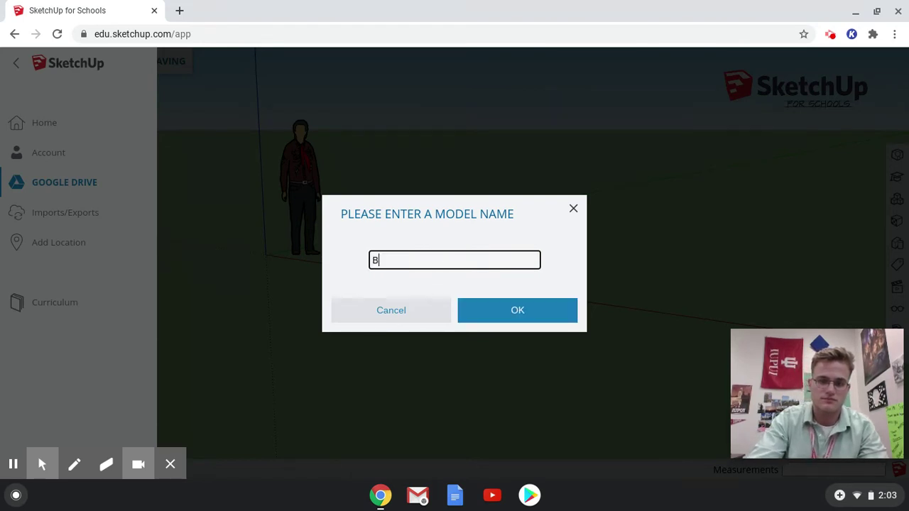
text(uldilding )
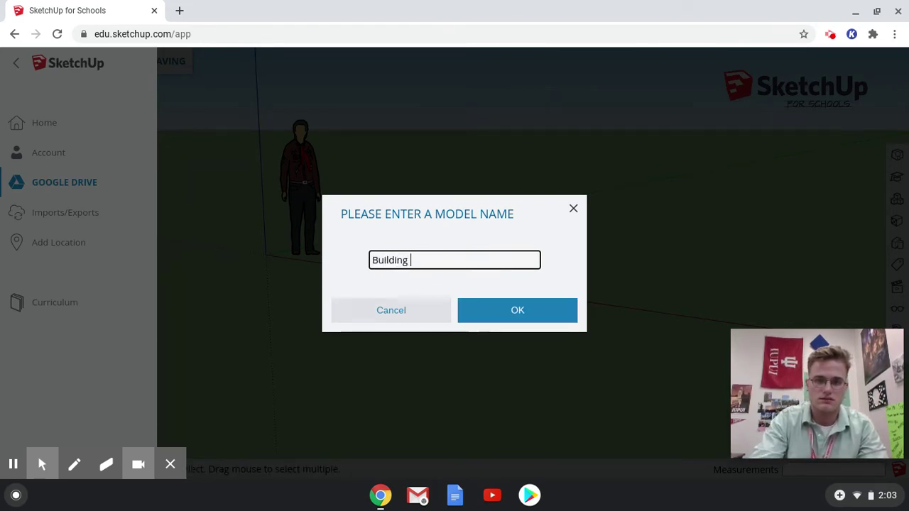
text(Blocks Projec)
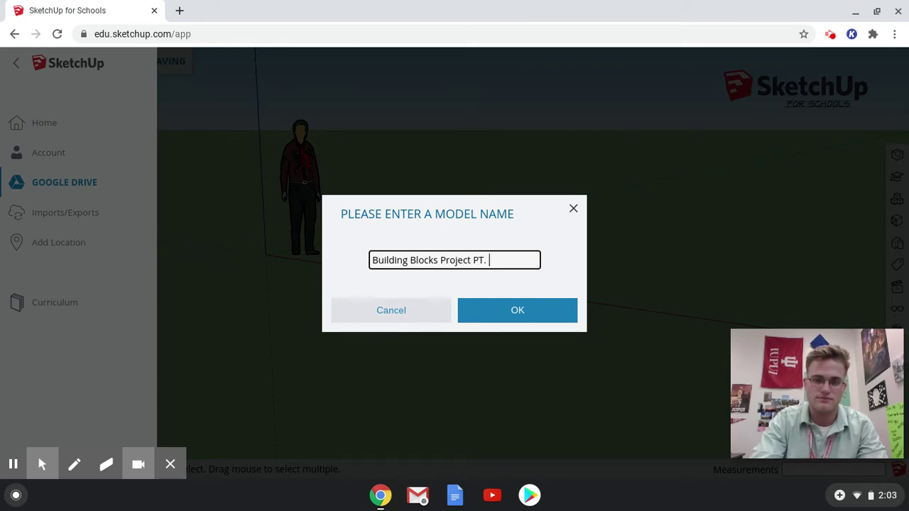
text(t PT)
key(BackSpace)
text(t. 4)
click(483, 308)
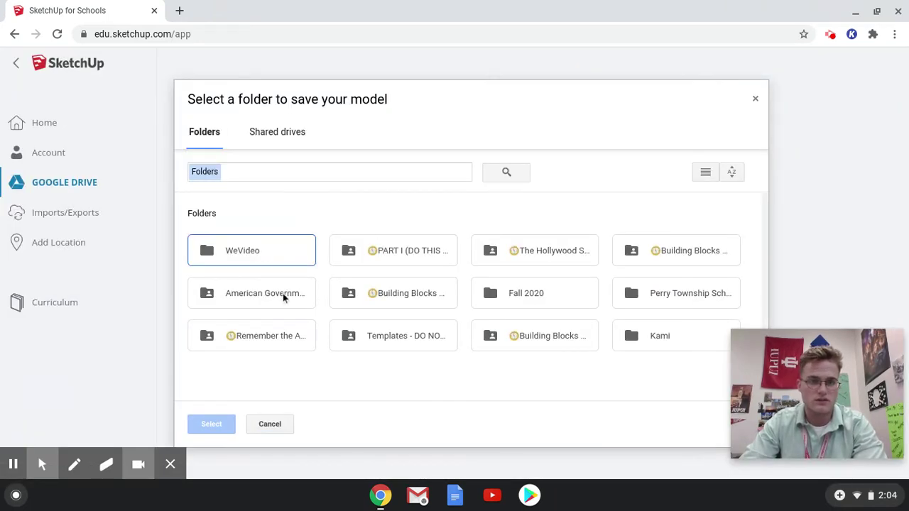
Step: Save the model to the Building Block Project folder under Fall 2020 > Economics > Teaching Materials in Google Drive
double_click(497, 303)
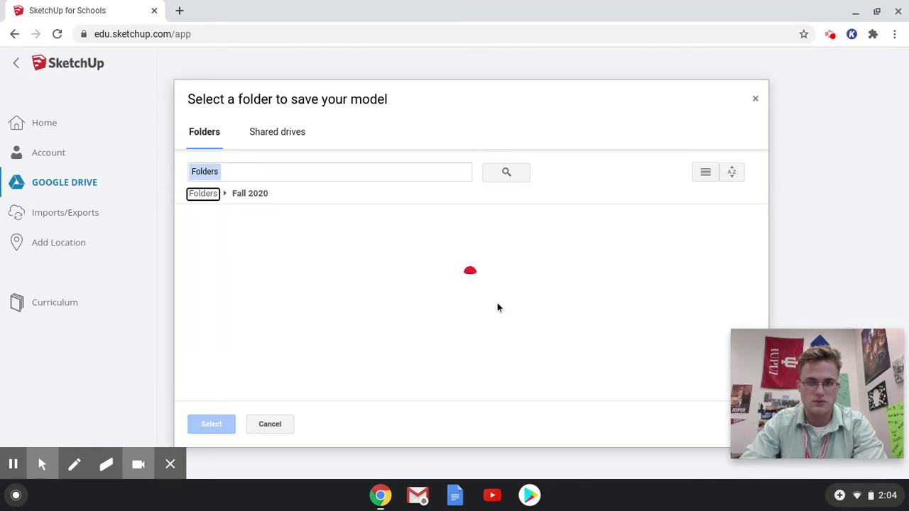
double_click(357, 265)
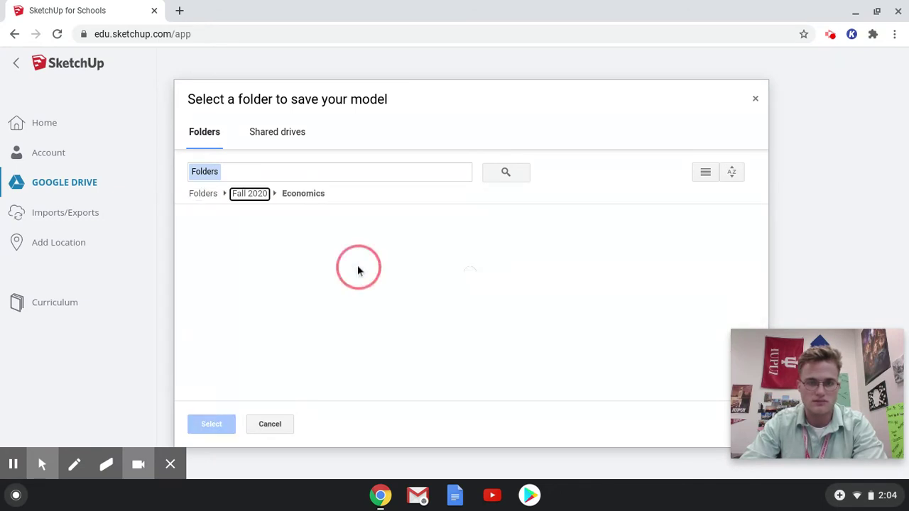
double_click(385, 263)
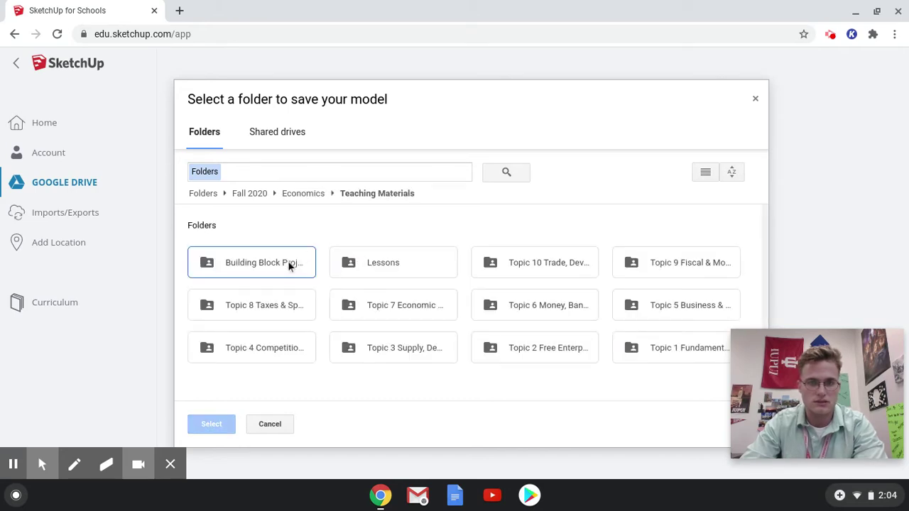
double_click(287, 261)
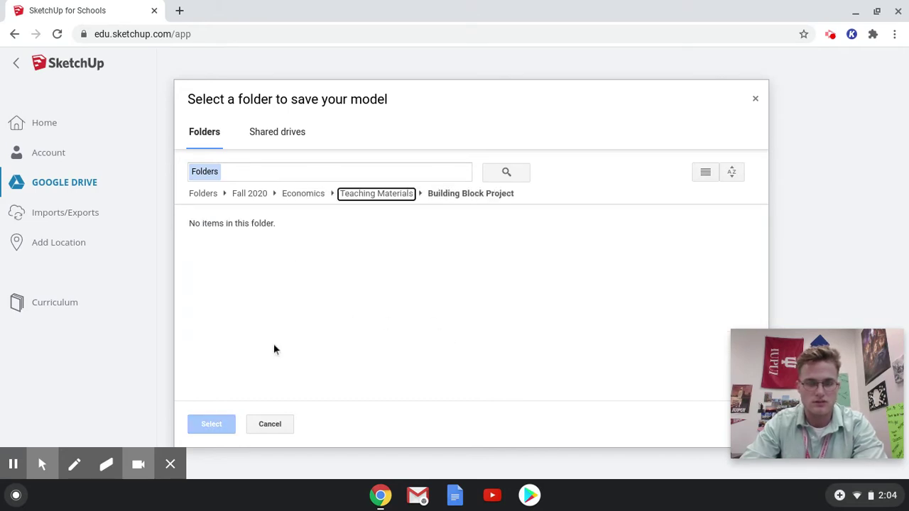
click(342, 282)
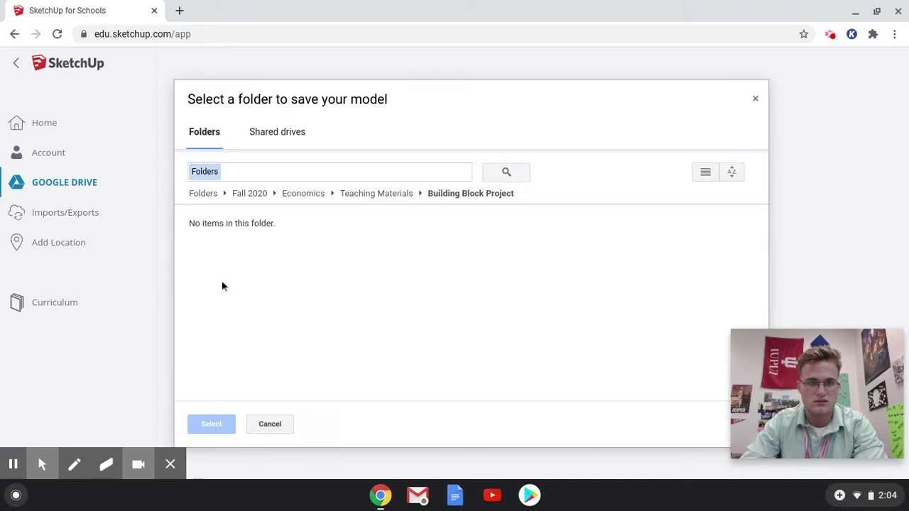
click(398, 199)
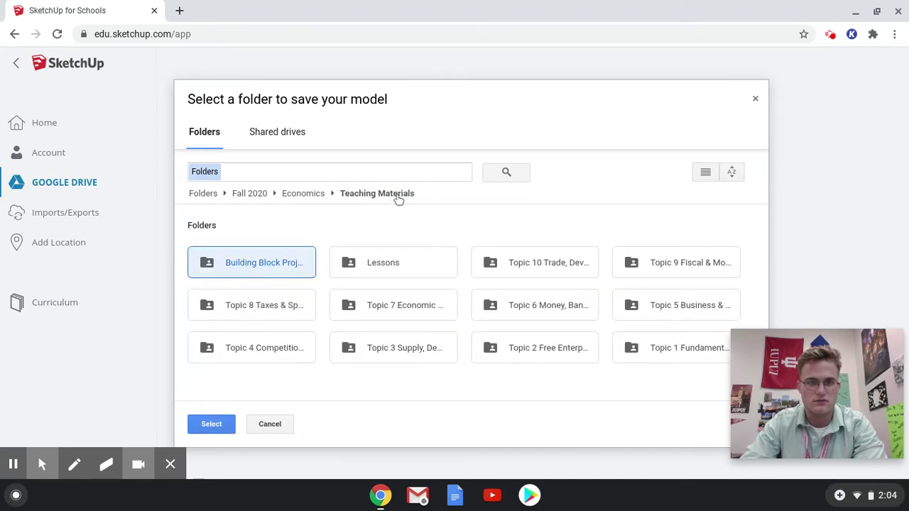
click(212, 424)
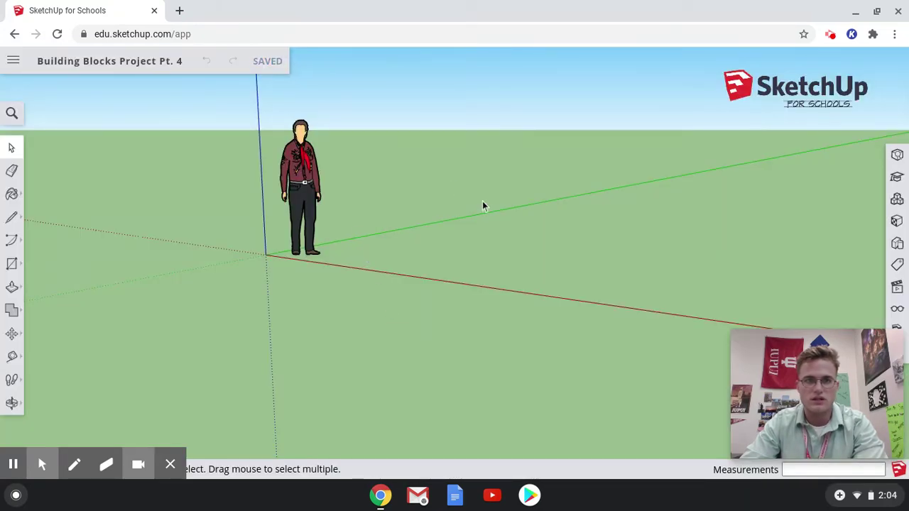
scroll(484, 203, down, 5)
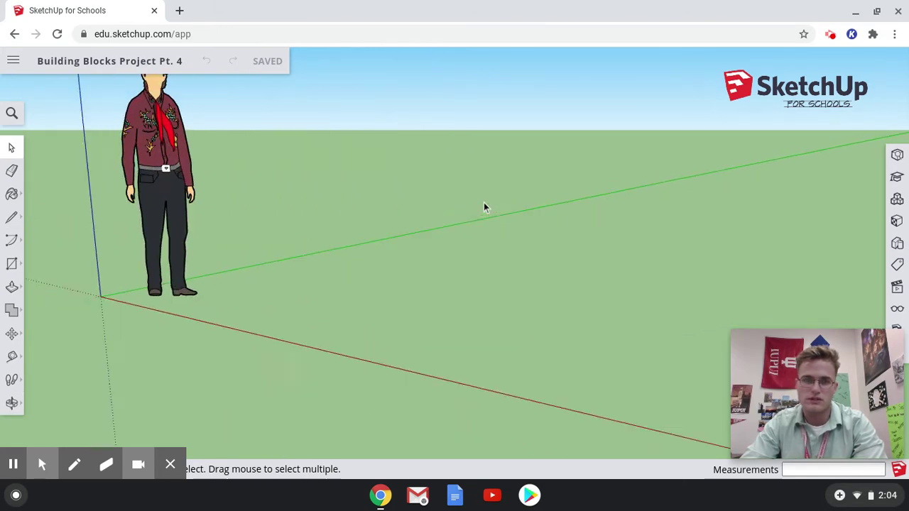
scroll(484, 202, down, 1)
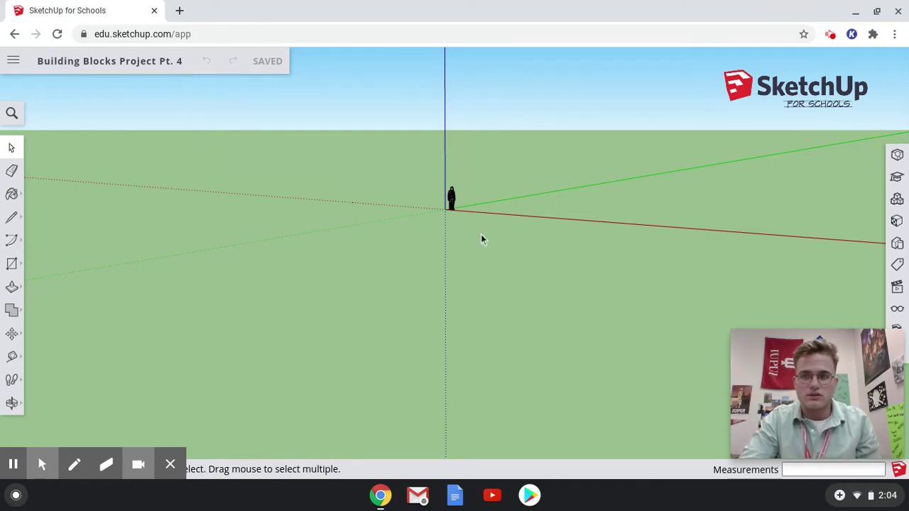
click(808, 370)
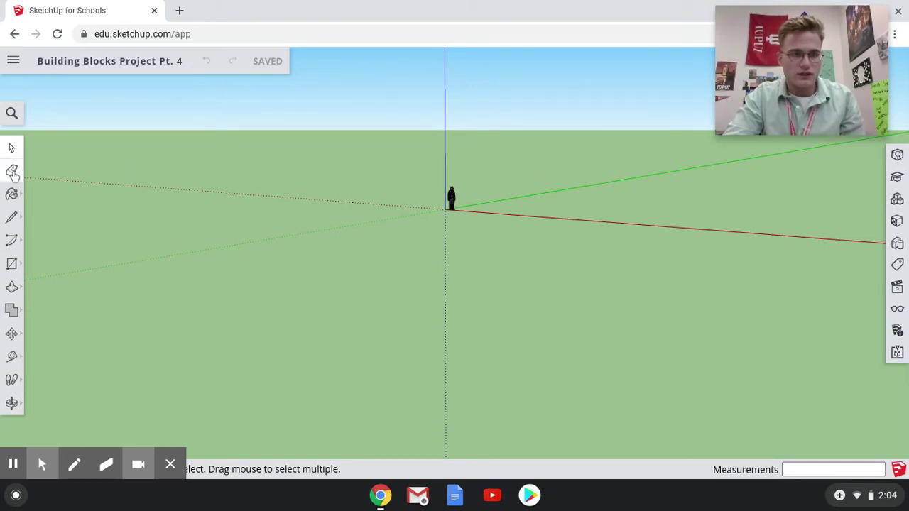
Step: Examine the available modeling tools: paint, line, arc, shape, Push/Pull, solid, move, measuring and walk tools
click(12, 195)
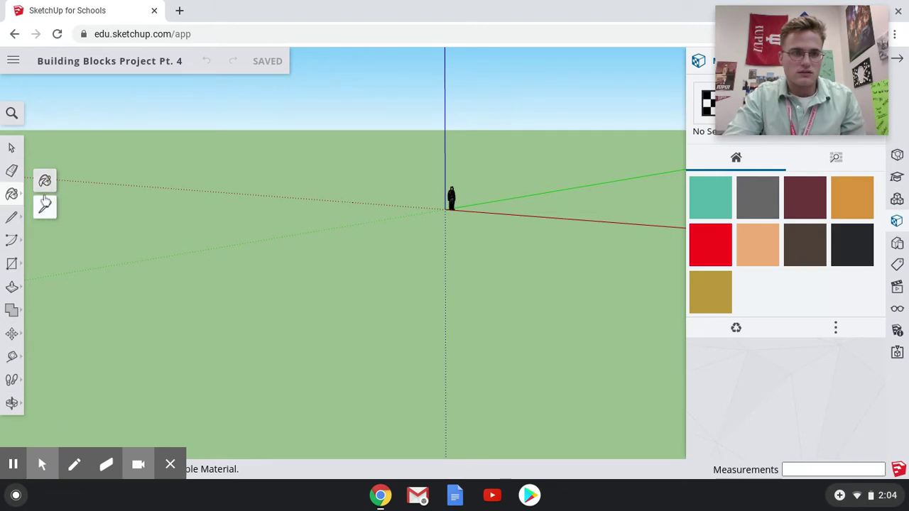
click(11, 218)
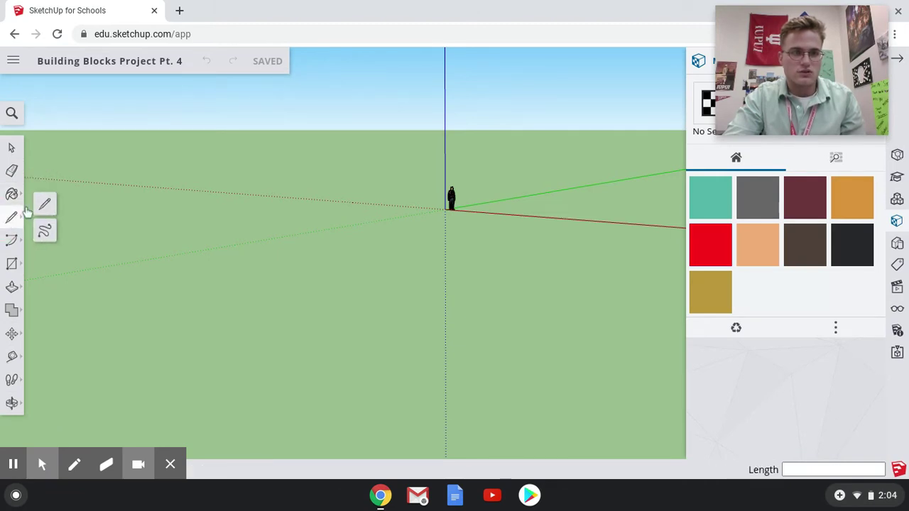
click(13, 243)
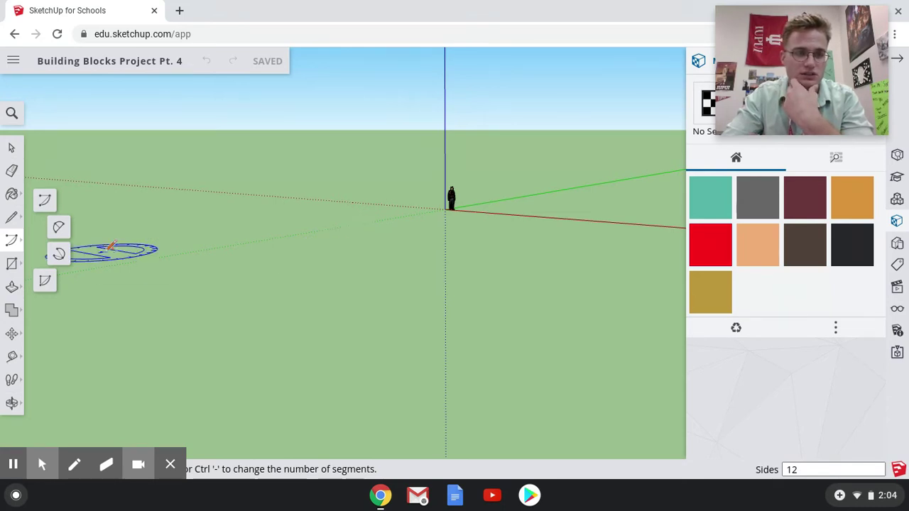
click(12, 264)
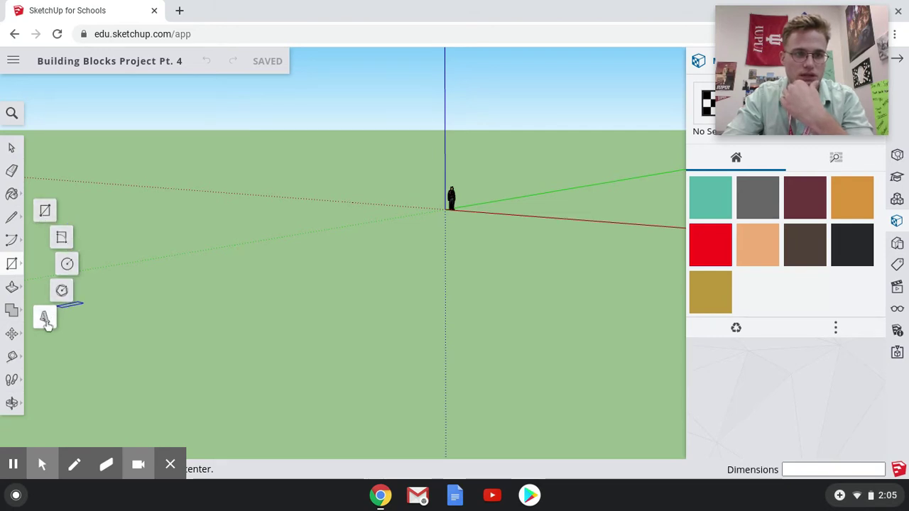
click(12, 287)
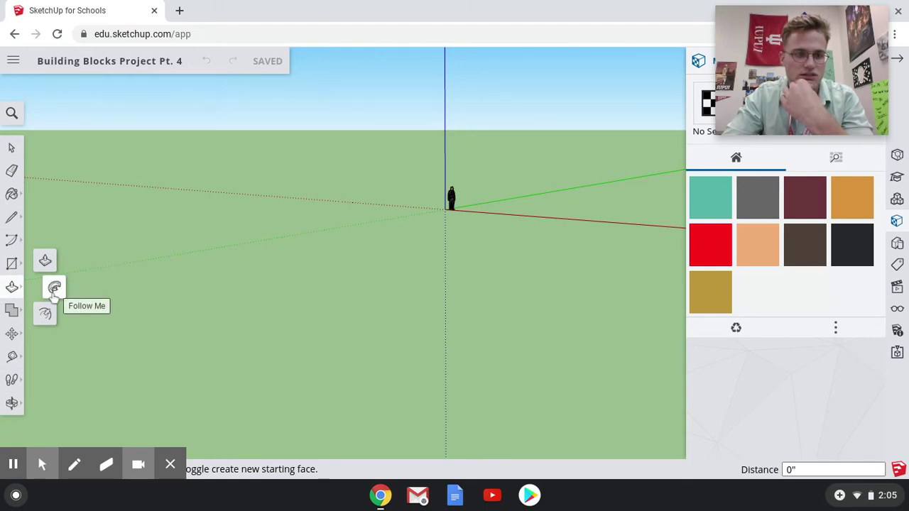
click(12, 310)
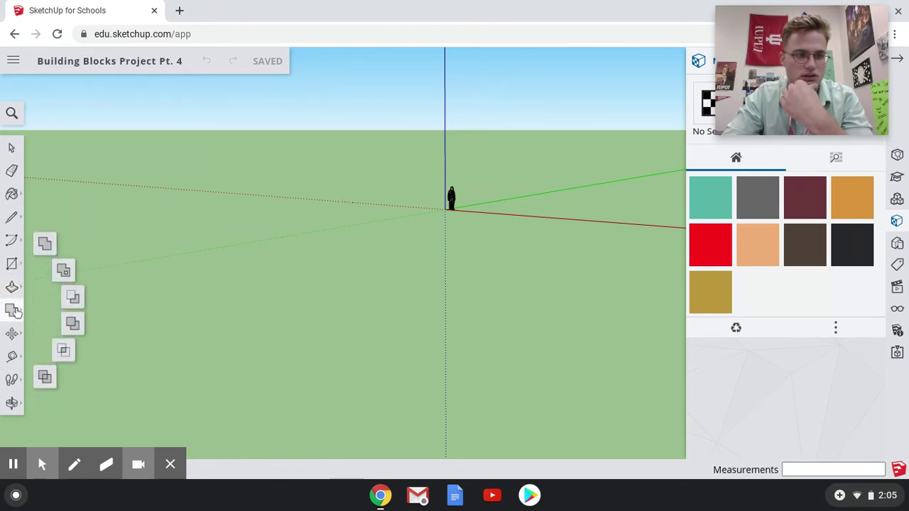
click(12, 335)
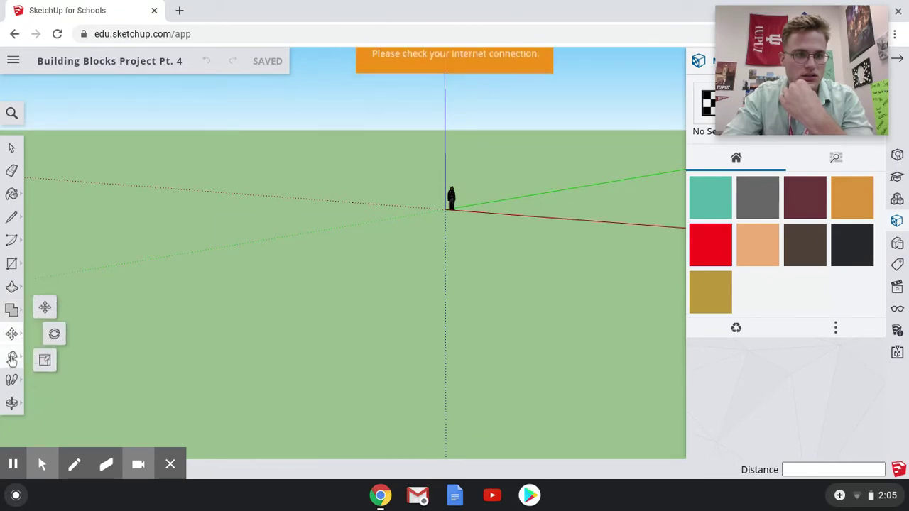
click(12, 361)
click(12, 380)
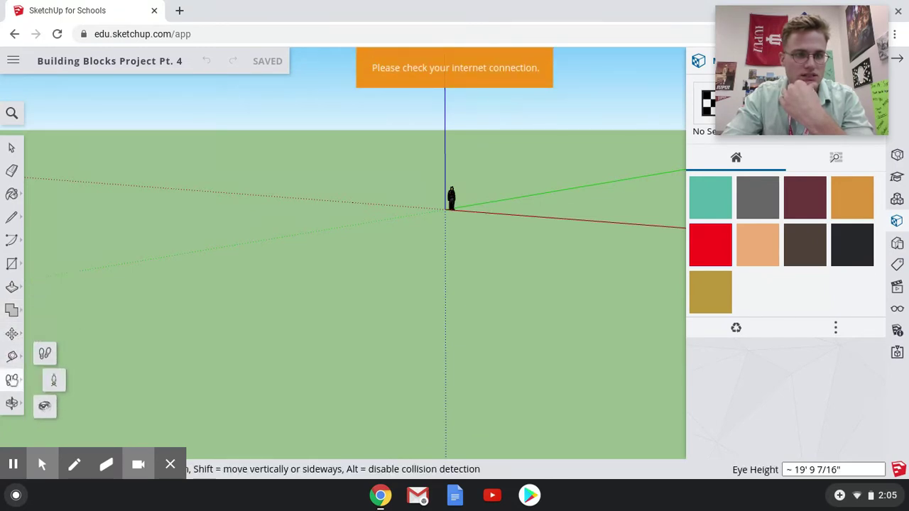
click(12, 364)
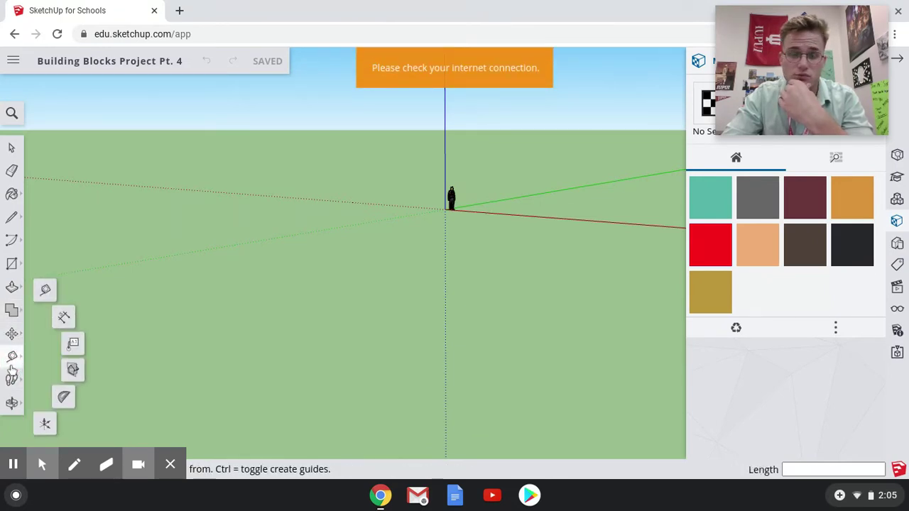
Step: Orbit around the standing figure to view the axes from several sides, and dismiss the Materials display
click(12, 403)
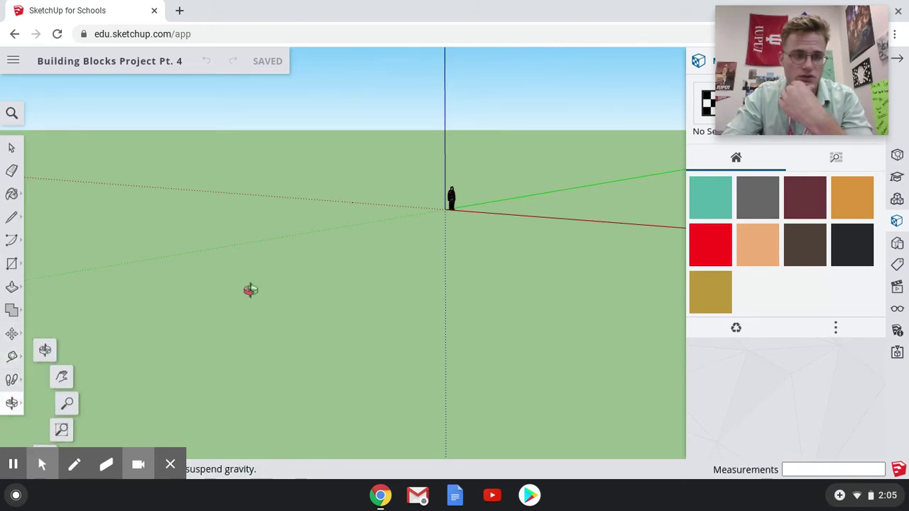
drag(400, 276, 686, 287)
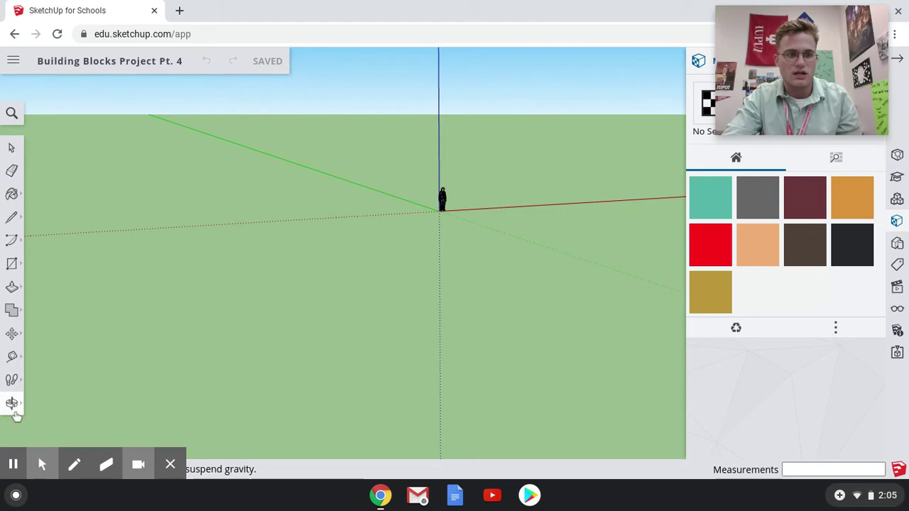
drag(245, 220, 542, 246)
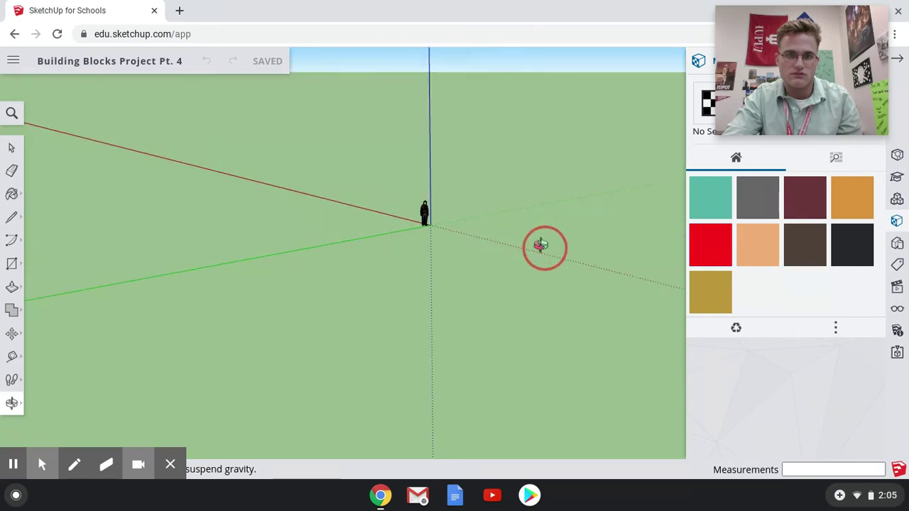
drag(325, 248, 564, 297)
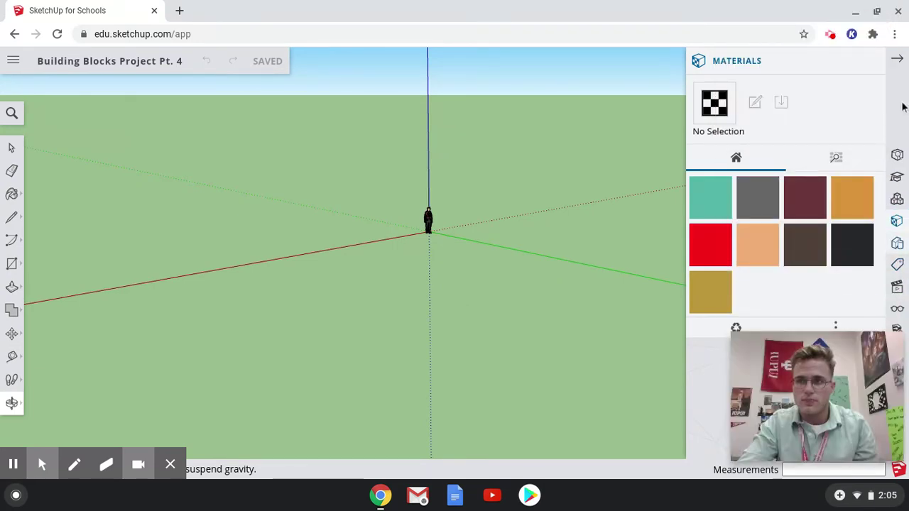
click(900, 62)
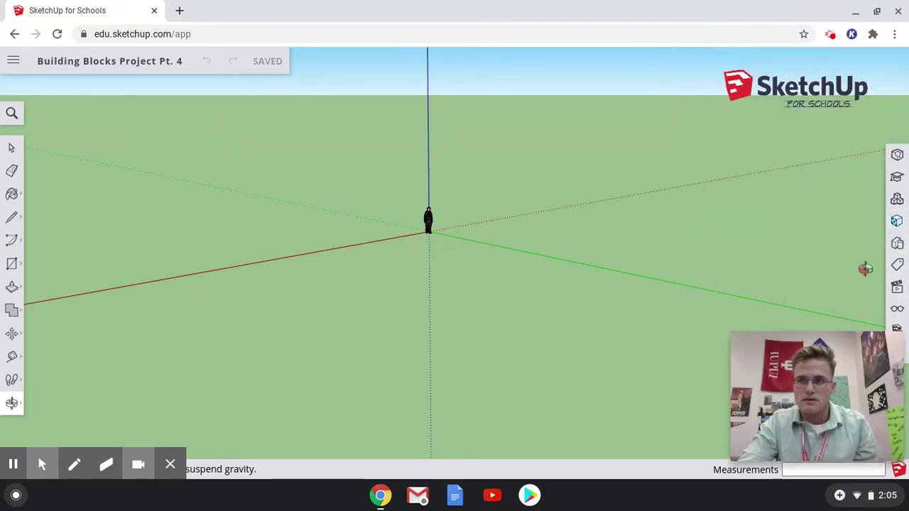
drag(739, 77, 480, 74)
Step: Show Entity Info and browse the material library, including concrete, brick, carpet and fabric, glass, and landscaping materials, then close the display
click(904, 168)
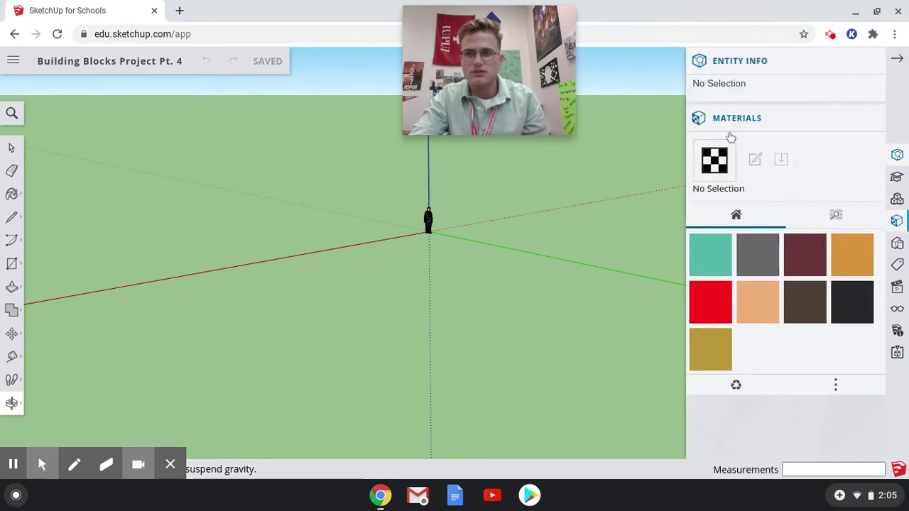
click(824, 219)
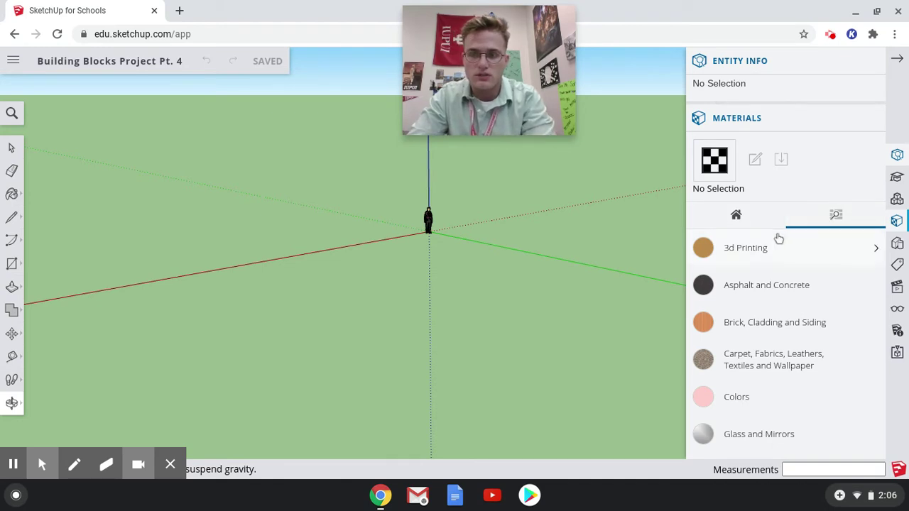
scroll(767, 255, down, 1)
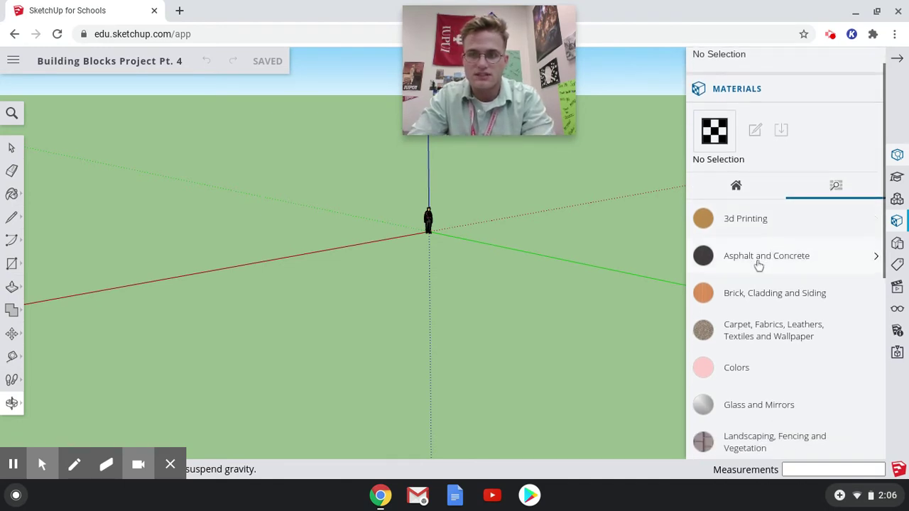
click(758, 263)
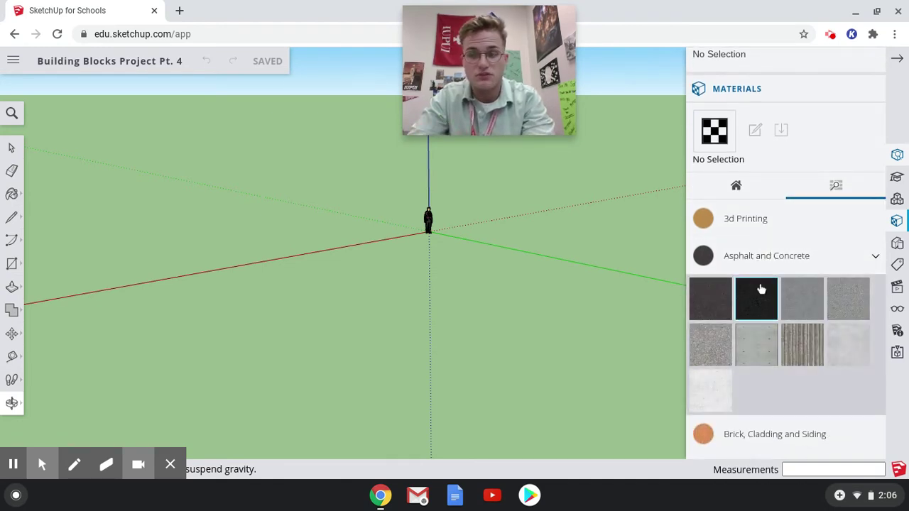
scroll(760, 284, down, 3)
click(761, 292)
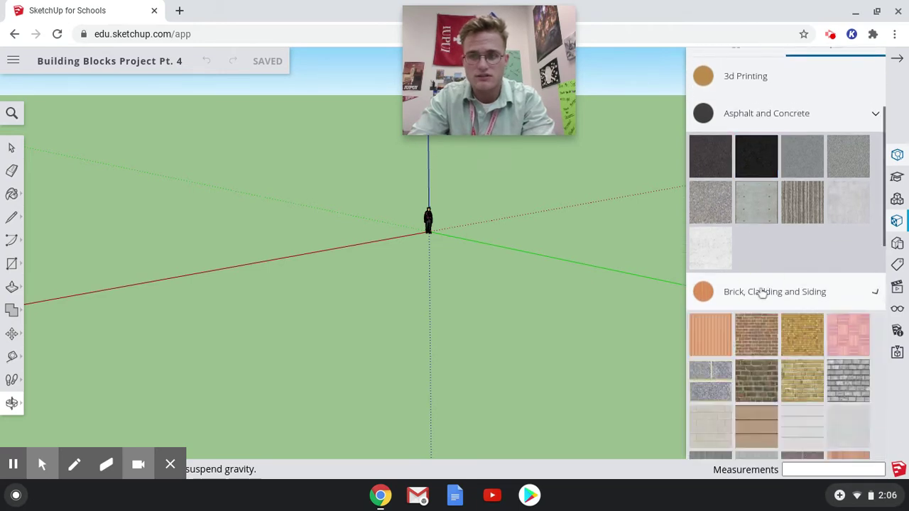
scroll(762, 293, down, 3)
scroll(762, 292, down, 5)
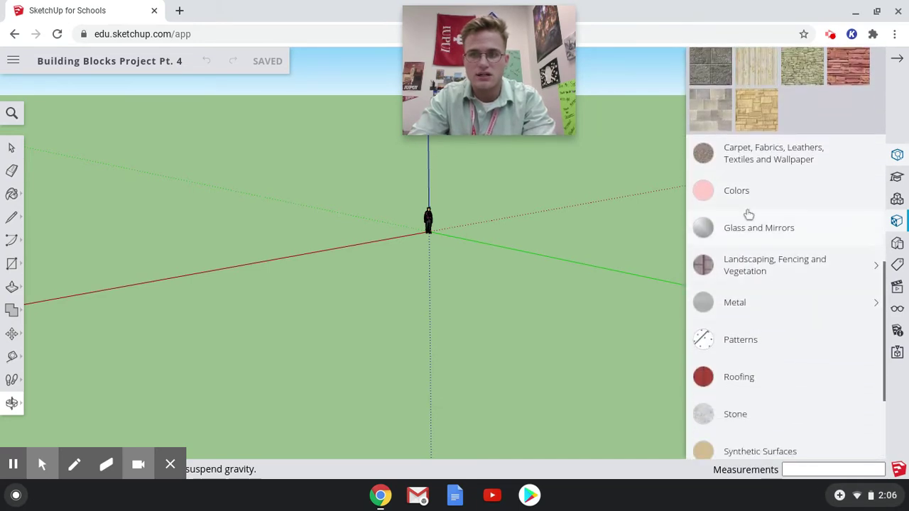
click(756, 159)
scroll(768, 204, down, 1)
scroll(767, 204, down, 4)
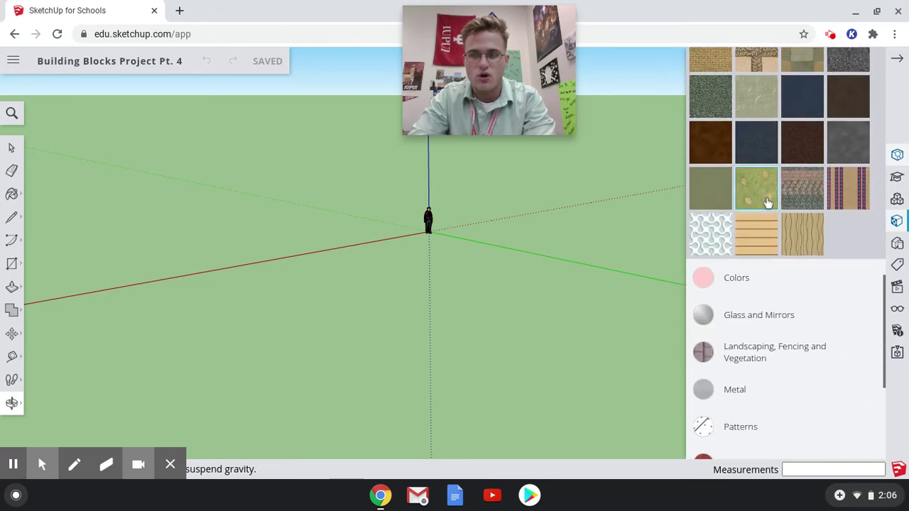
click(740, 206)
scroll(738, 203, down, 3)
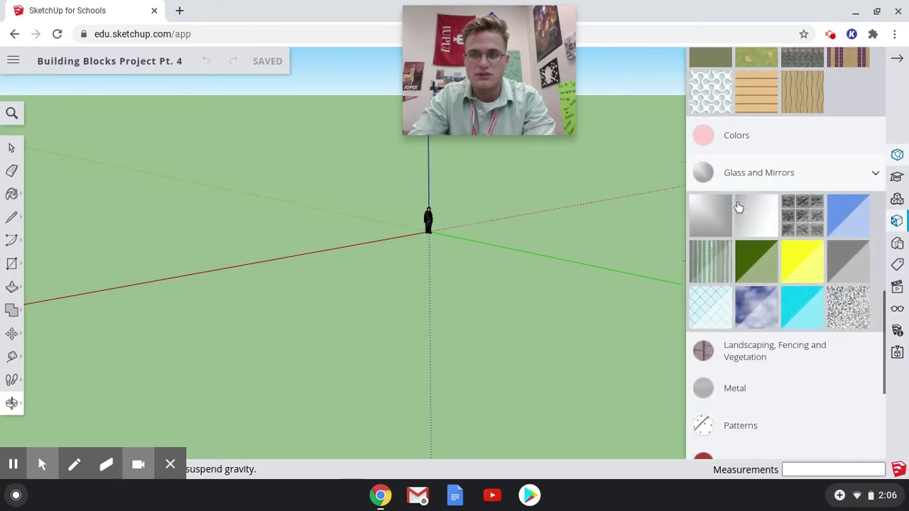
click(738, 202)
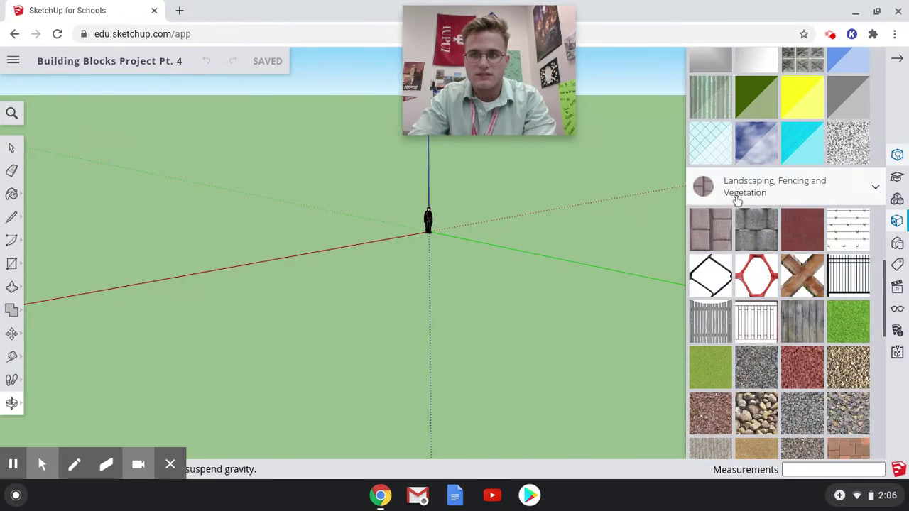
scroll(738, 202, down, 3)
scroll(738, 202, down, 6)
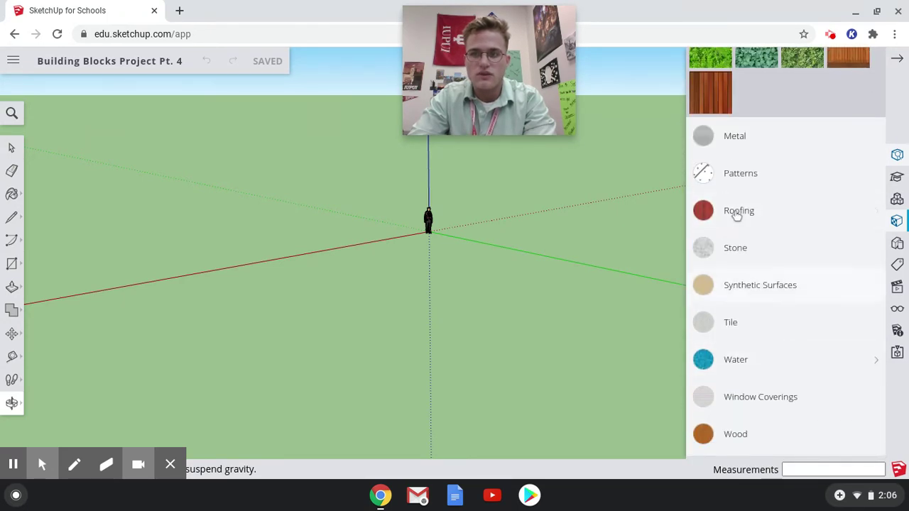
click(893, 68)
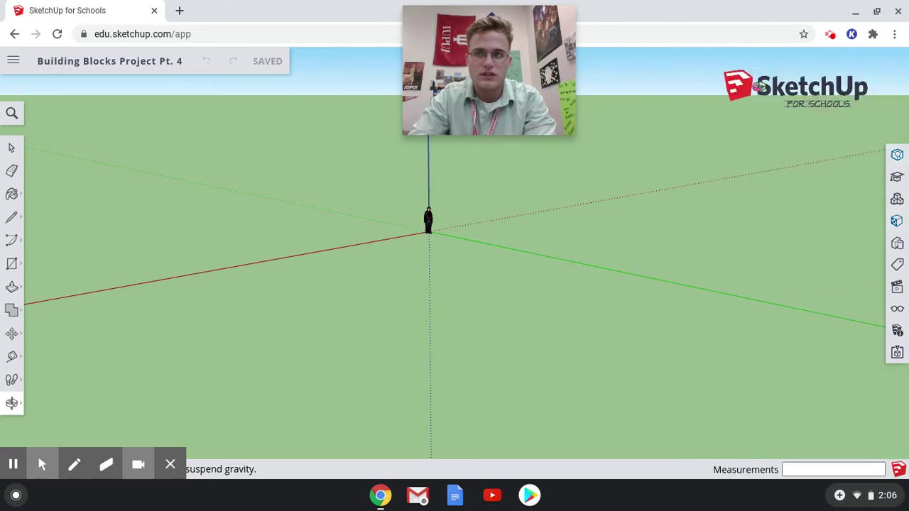
mouse_move(533, 80)
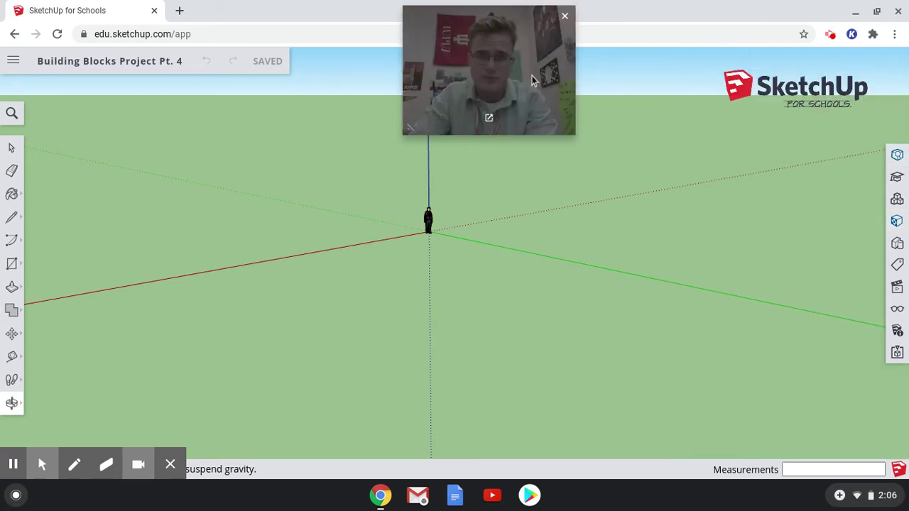
drag(531, 77, 845, 90)
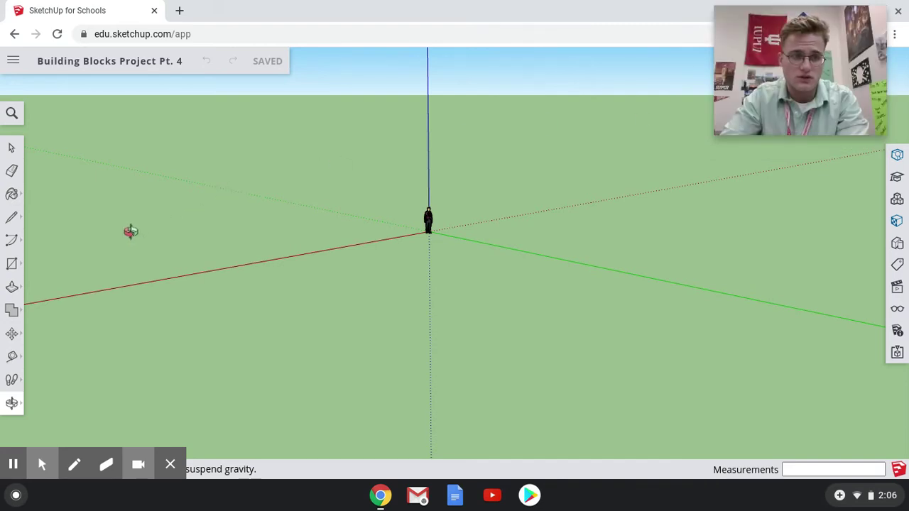
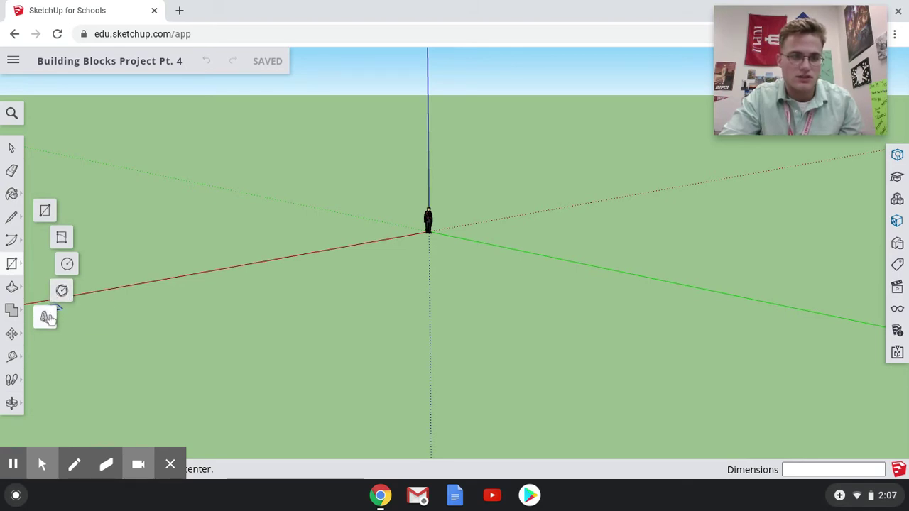
click(45, 211)
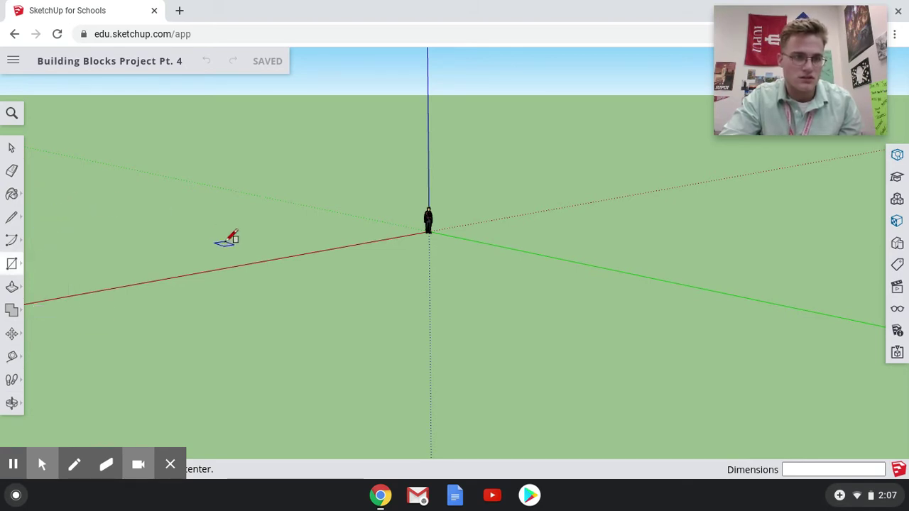
scroll(419, 239, up, 4)
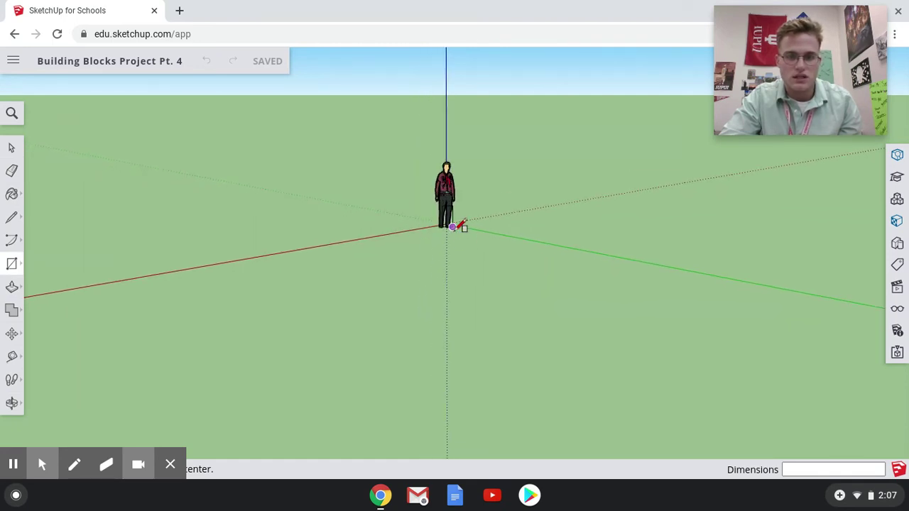
scroll(461, 227, down, 3)
scroll(458, 227, up, 2)
scroll(458, 228, down, 2)
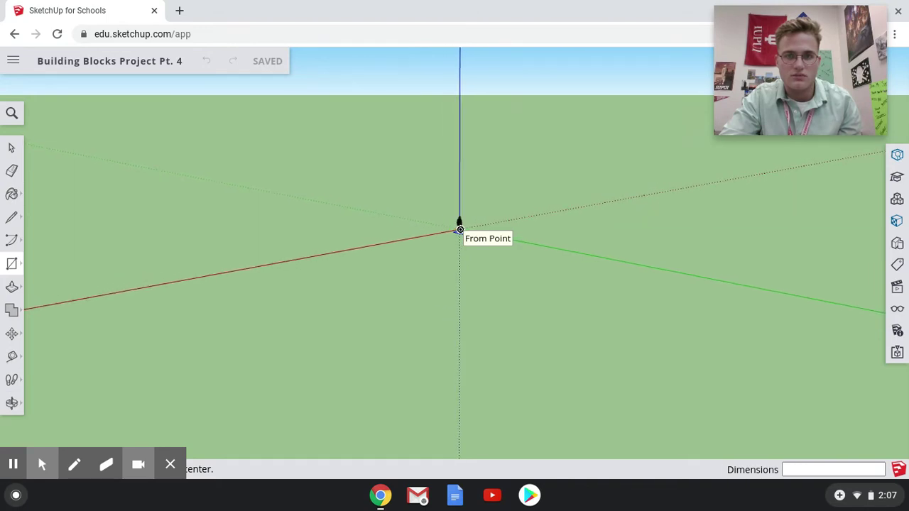
click(460, 229)
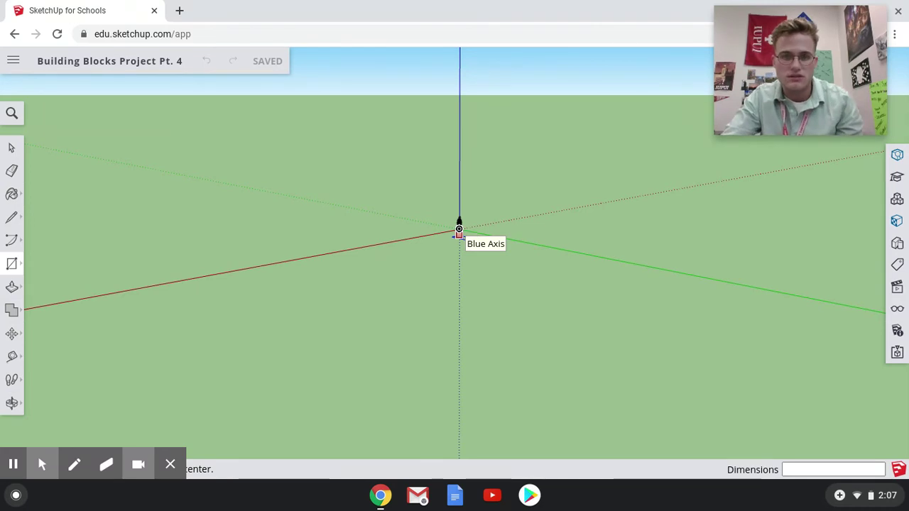
mouse_move(459, 229)
mouse_down()
mouse_move(474, 298)
mouse_move(477, 235)
mouse_up()
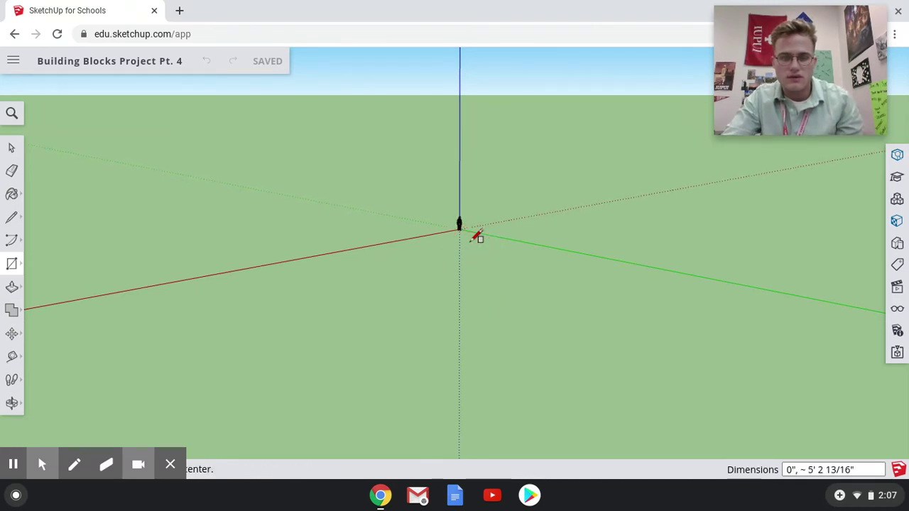
Step: Draw a ground rectangle from the origin between the solid red and green axes, about 211' 10" by 159' 9"
click(11, 405)
drag(229, 363, 29, 376)
drag(363, 276, 129, 311)
drag(473, 305, 410, 359)
click(12, 263)
click(45, 212)
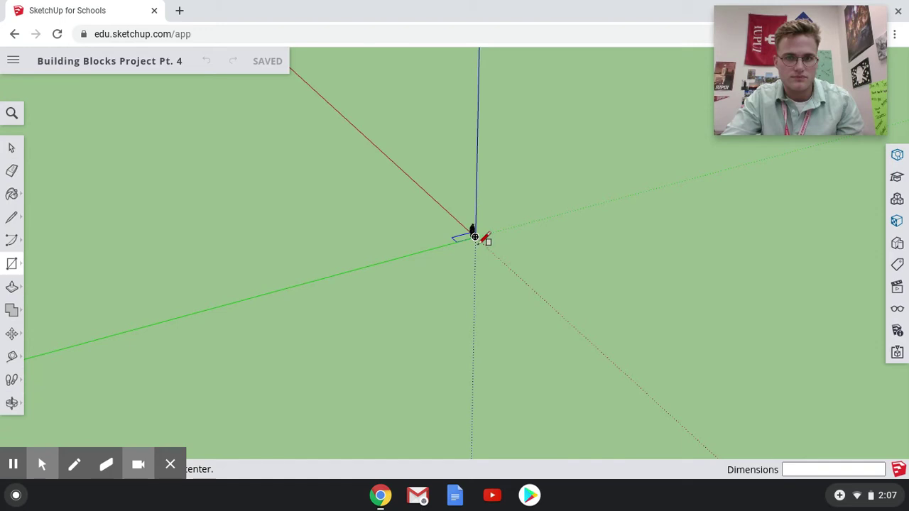
drag(474, 236, 36, 130)
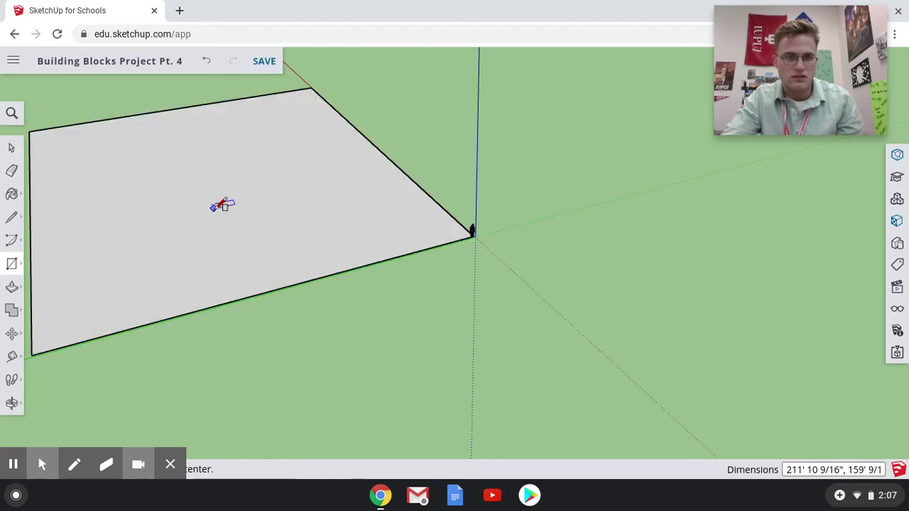
Step: Examine the rectangle beside the standing figure from near and far and from a different angle
scroll(212, 208, down, 5)
scroll(212, 207, up, 3)
scroll(212, 208, down, 3)
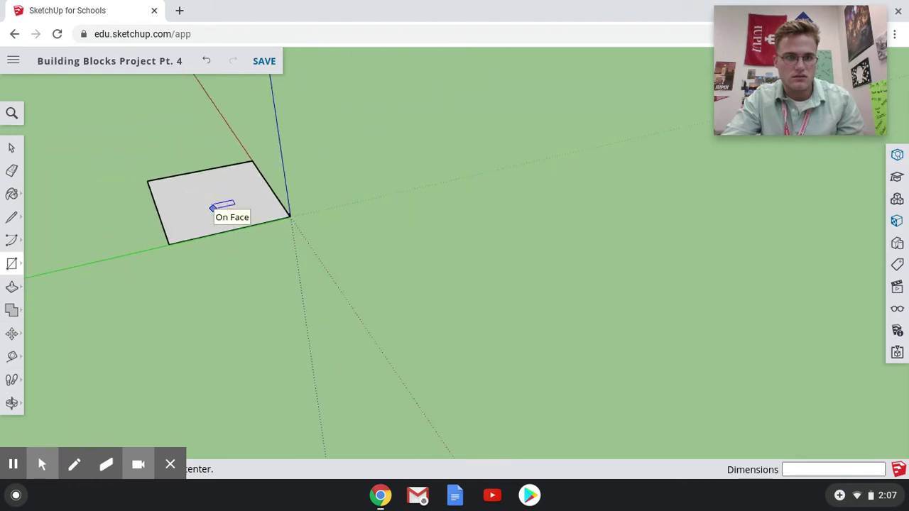
scroll(212, 208, up, 5)
scroll(212, 208, down, 2)
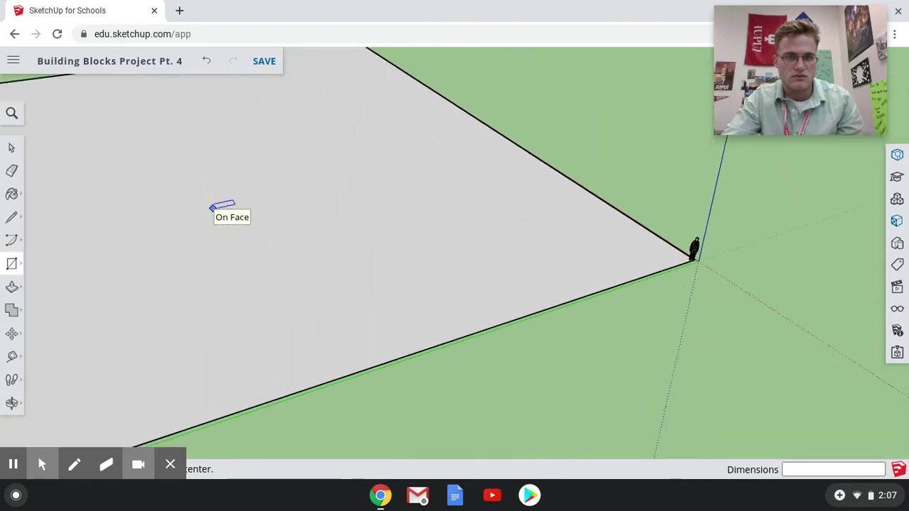
scroll(212, 208, down, 4)
scroll(211, 208, up, 3)
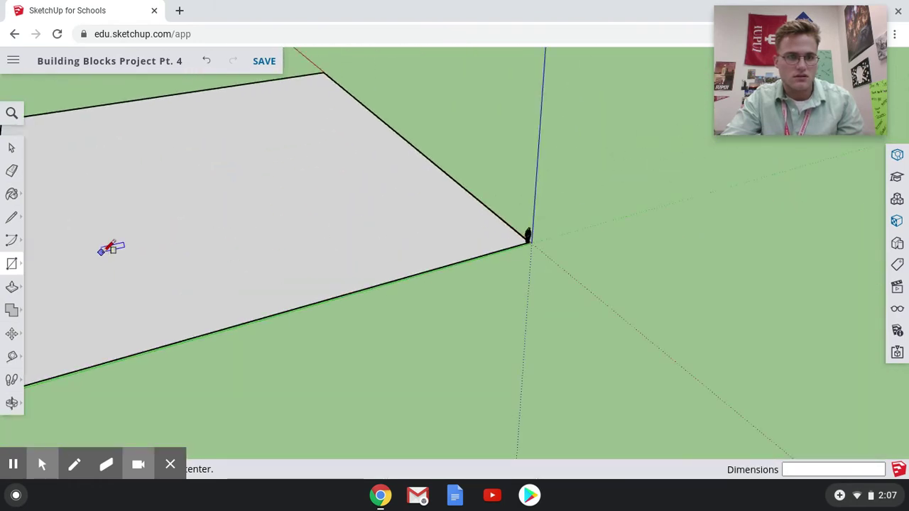
click(12, 403)
click(211, 359)
drag(211, 359, 286, 366)
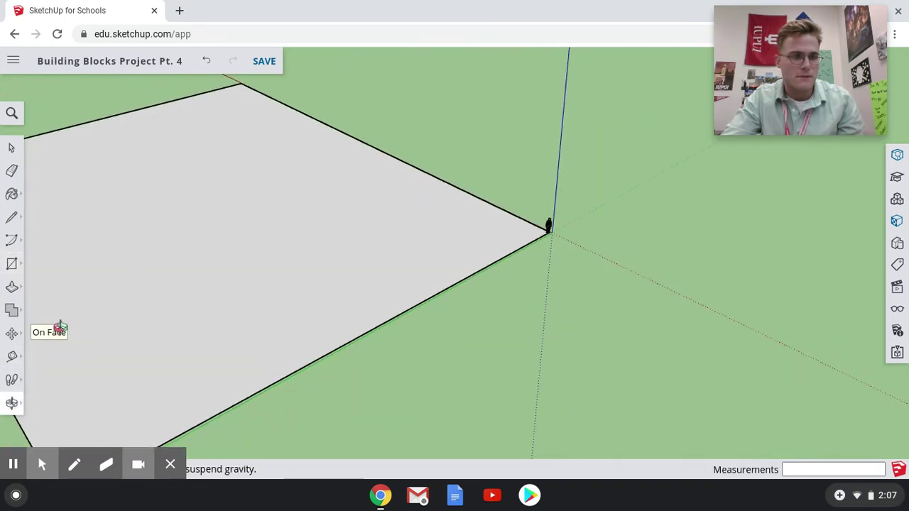
Step: Try the Eraser on the rectangle's face, and delete the face by selecting it
click(11, 170)
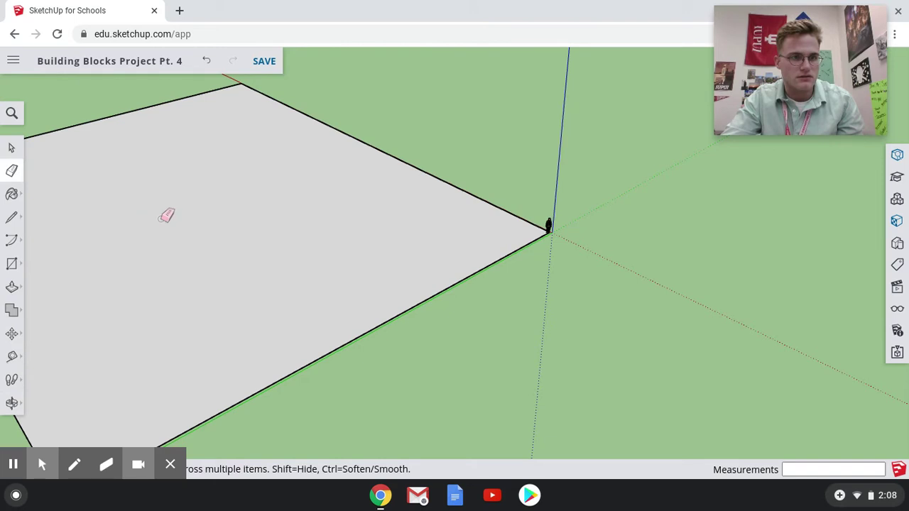
drag(103, 221, 155, 245)
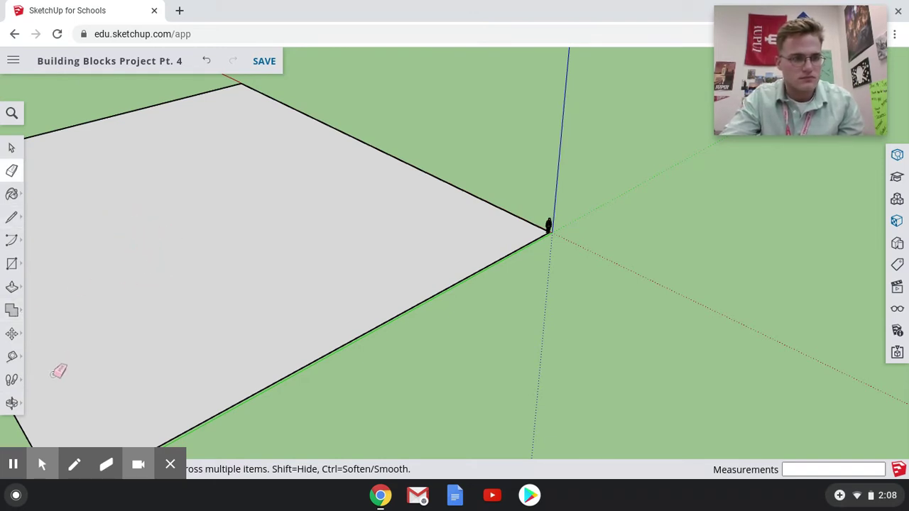
click(12, 403)
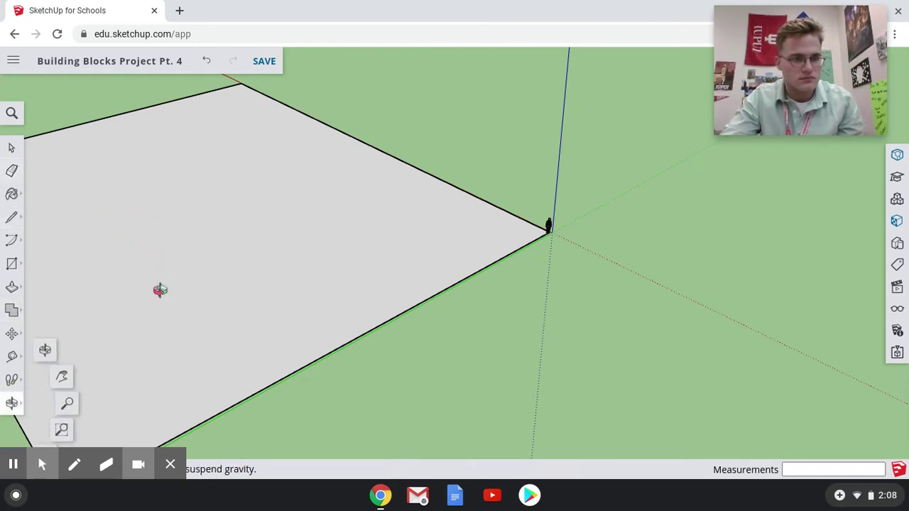
click(12, 148)
click(148, 229)
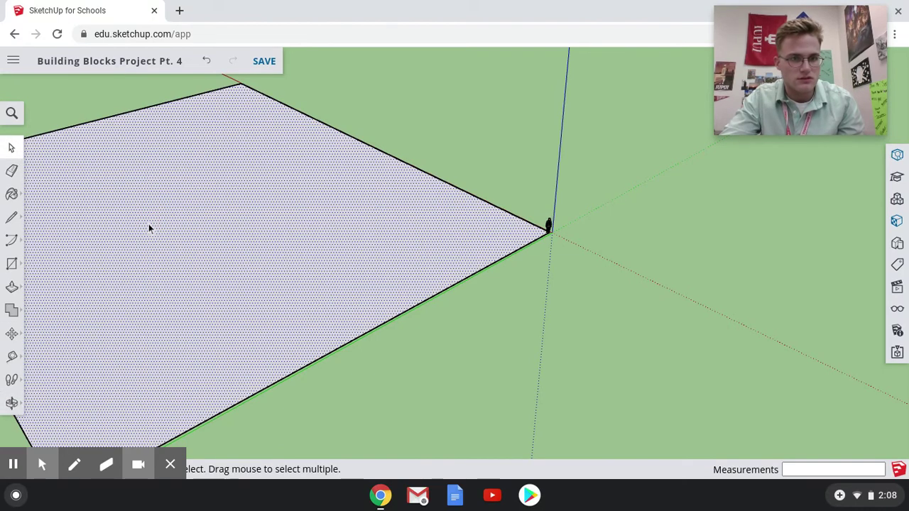
key(Delete)
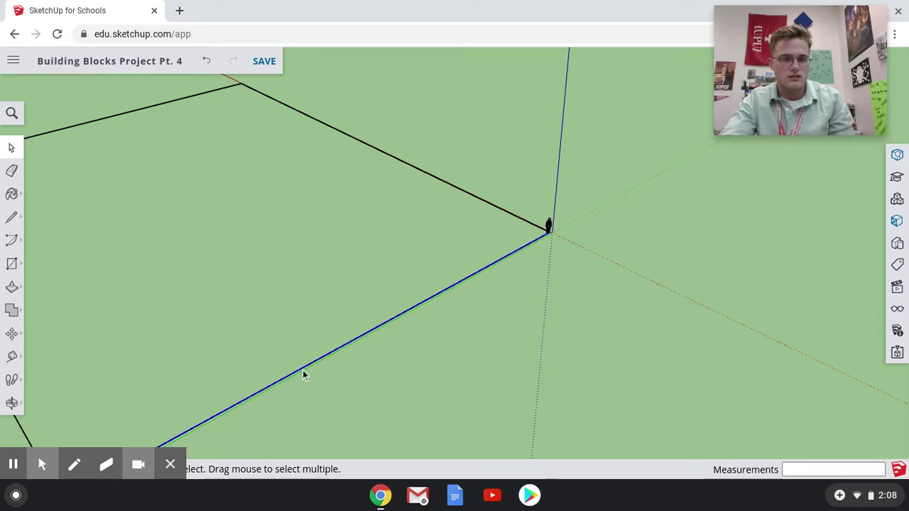
Step: Delete the four leftover edges of the rectangle one by one
key(Delete)
click(417, 170)
key(Delete)
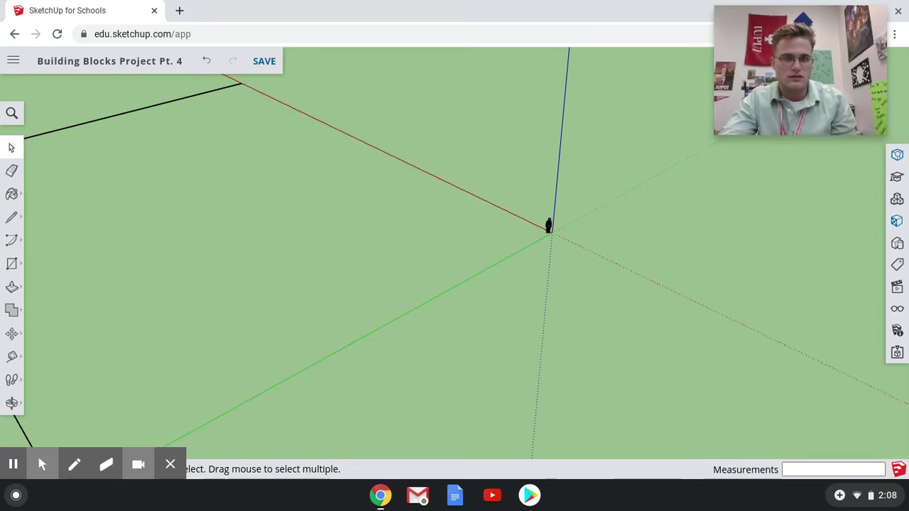
click(182, 101)
key(Delete)
click(31, 435)
key(Delete)
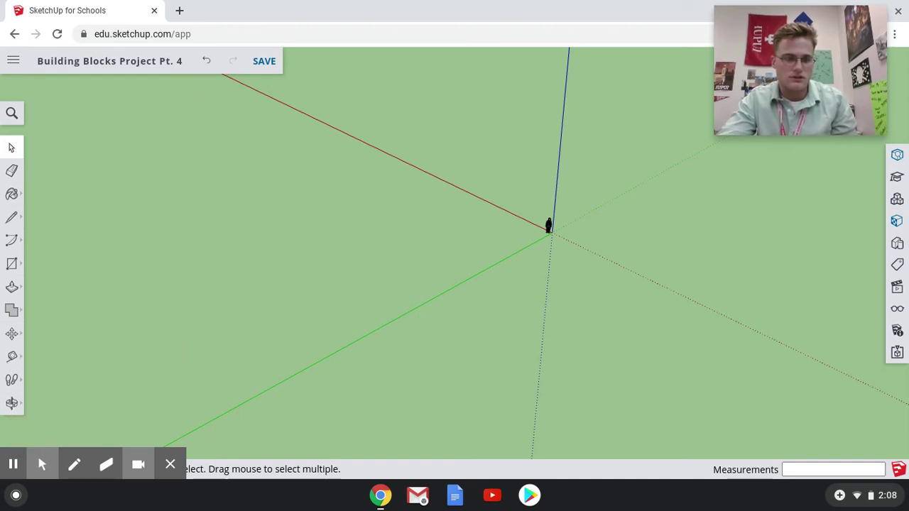
Step: Draw a large ground rectangle from the origin between the dotted green and red axes, about 622' 10" by 873' 9"
middle_drag(548, 226, 213, 333)
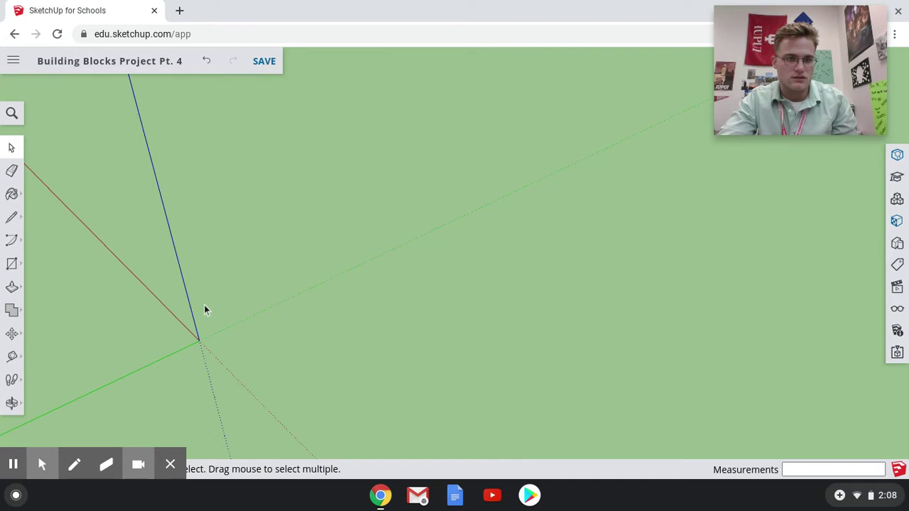
scroll(204, 350, up, 2)
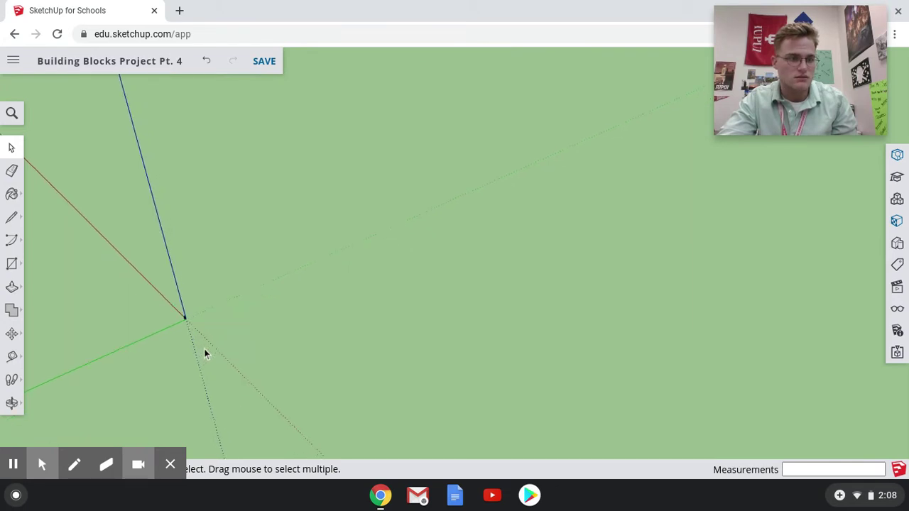
click(14, 263)
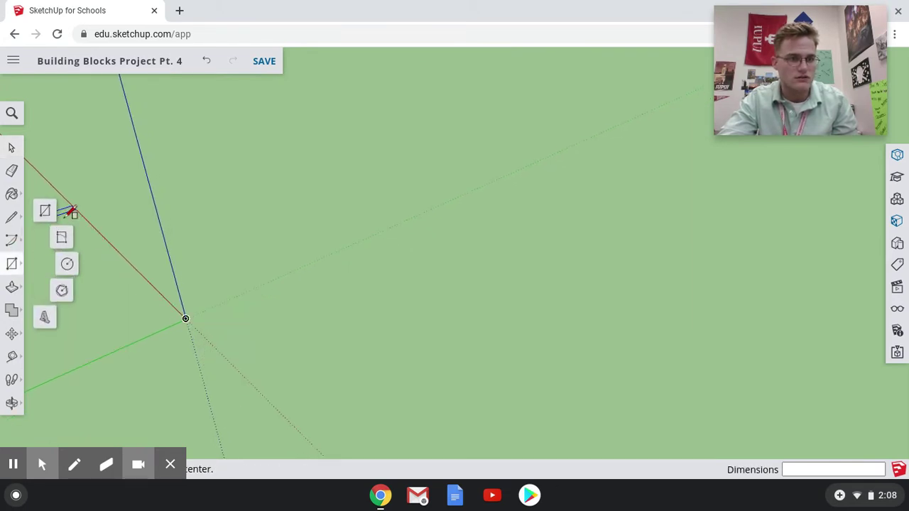
click(45, 212)
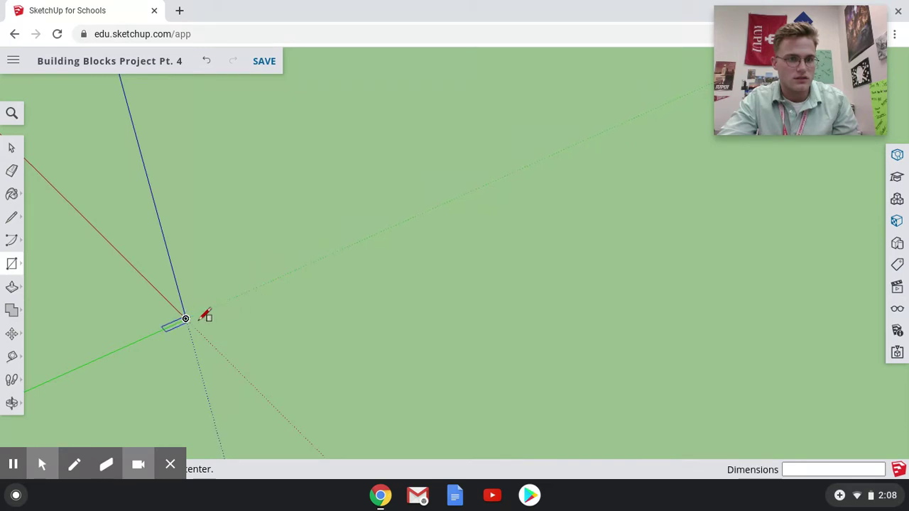
drag(186, 318, 877, 262)
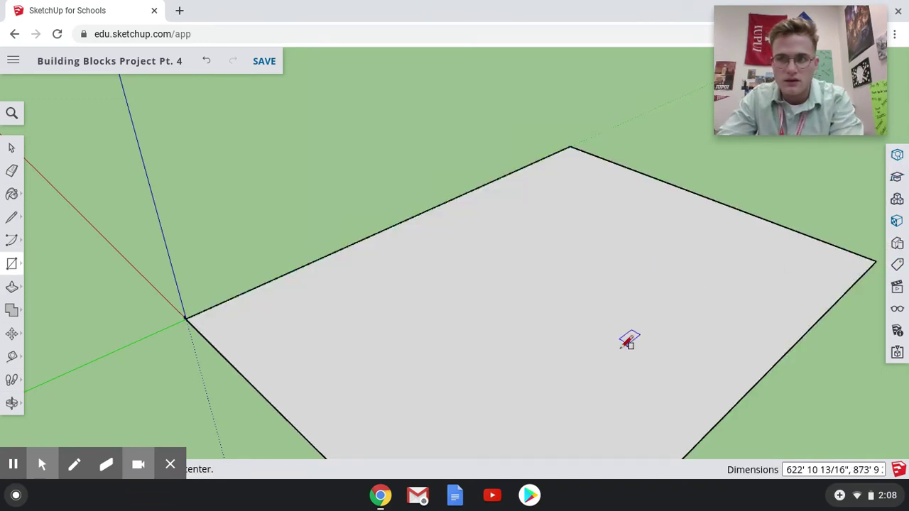
Step: Paint the large ground rectangle with the Blacktop New material from Asphalt and Concrete
click(897, 156)
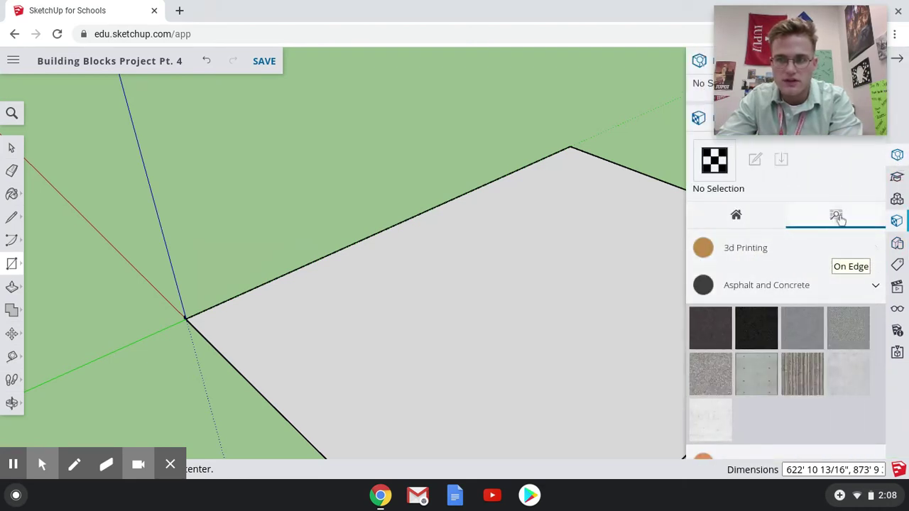
click(745, 326)
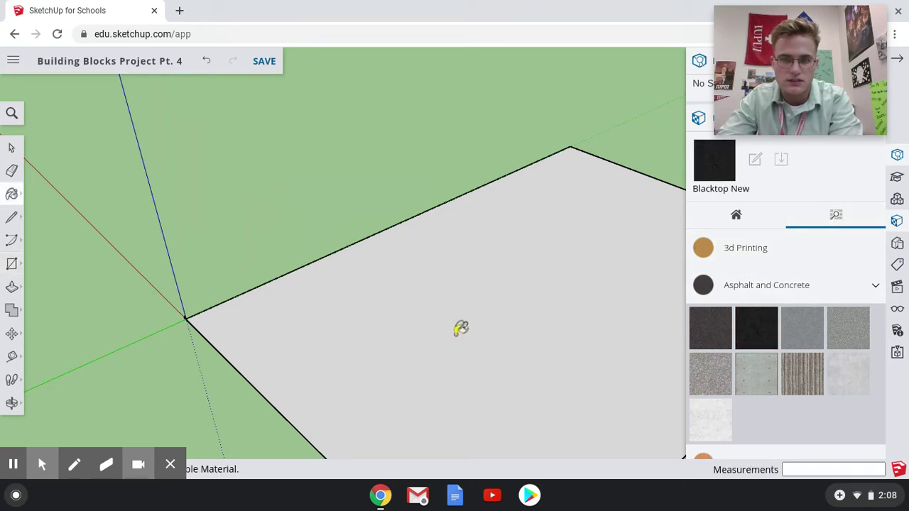
click(514, 236)
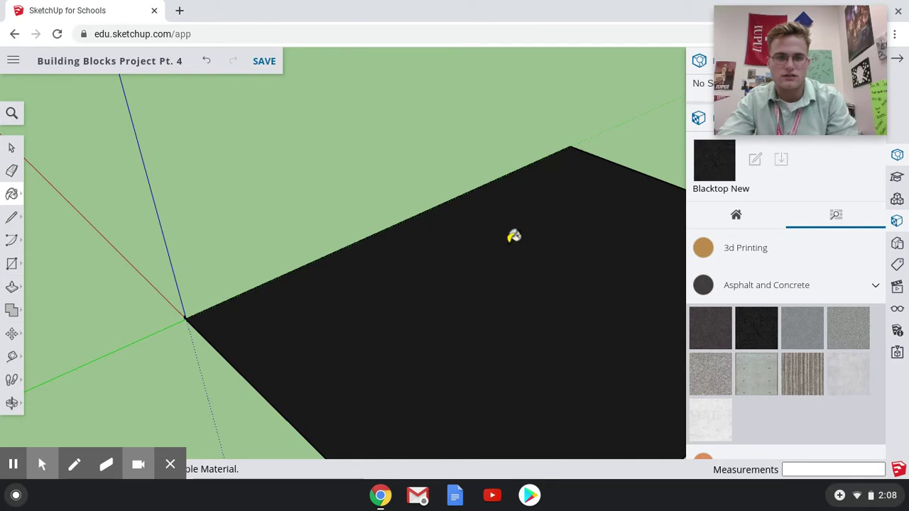
Step: Examine the blacktop texture on the ground face up close and from a distance
scroll(514, 236, up, 3)
scroll(514, 236, up, 5)
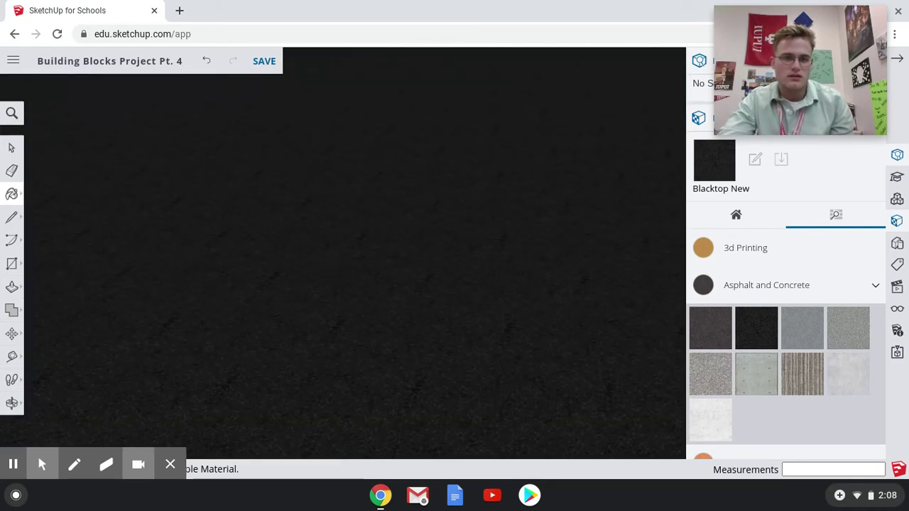
scroll(514, 236, up, 5)
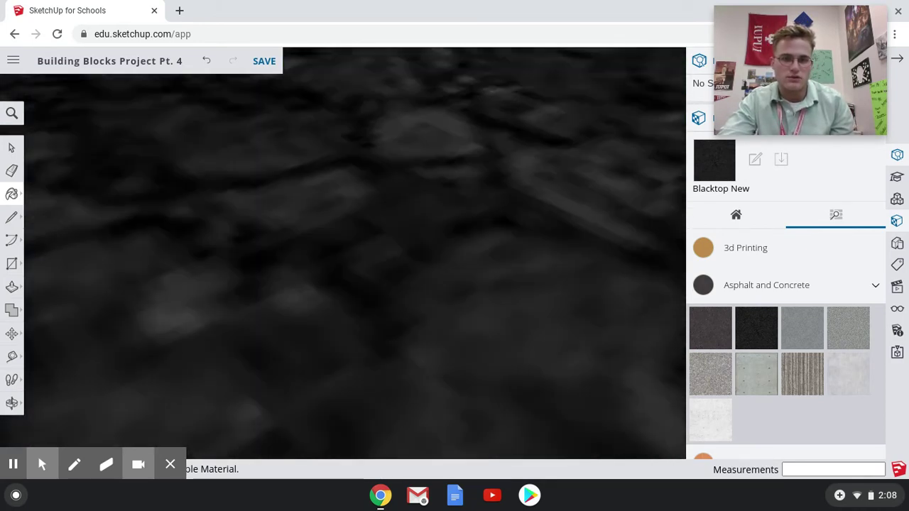
scroll(514, 236, down, 10)
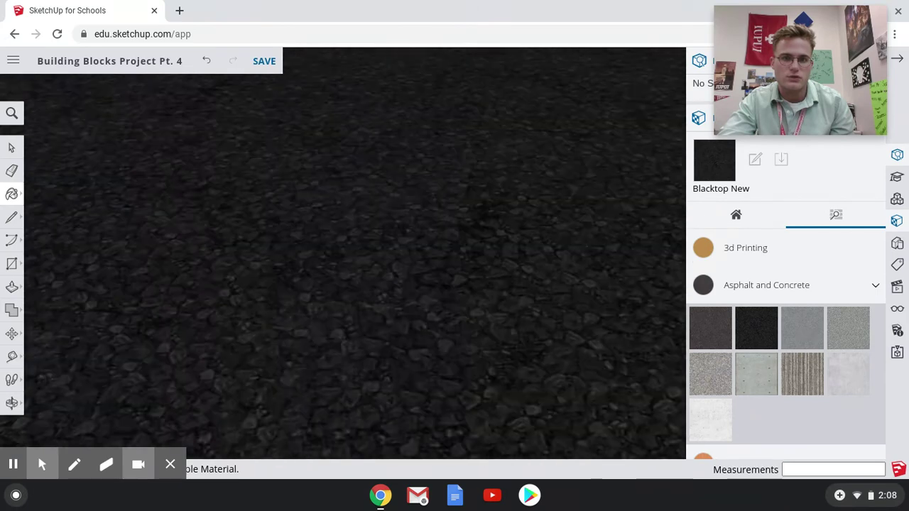
scroll(513, 236, down, 2)
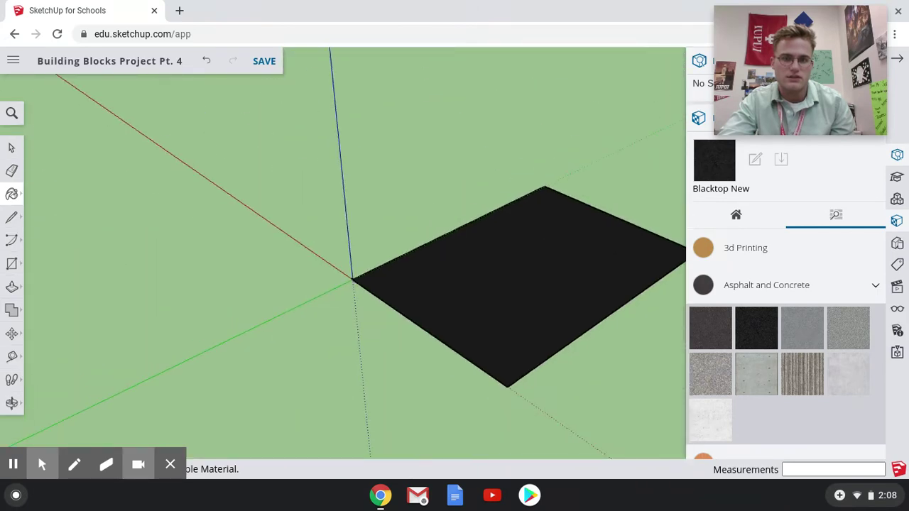
scroll(513, 236, up, 6)
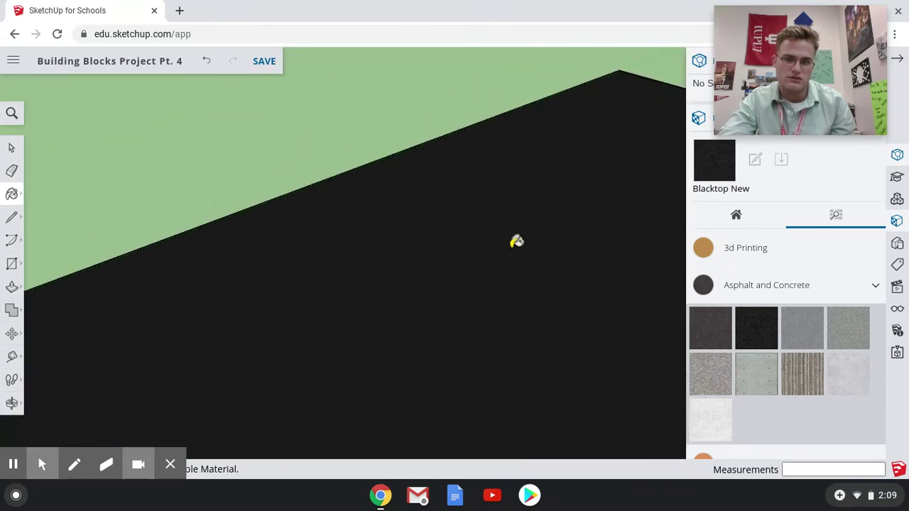
mouse_move(847, 51)
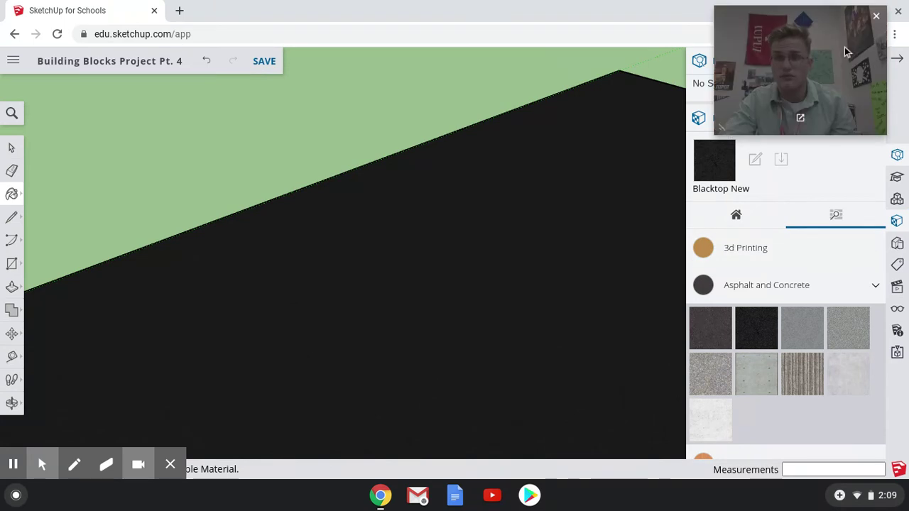
Step: Draw a rectangle about 204' 11" by 196' 3" on the blacktop ground, close to its long edge
drag(738, 68, 524, 57)
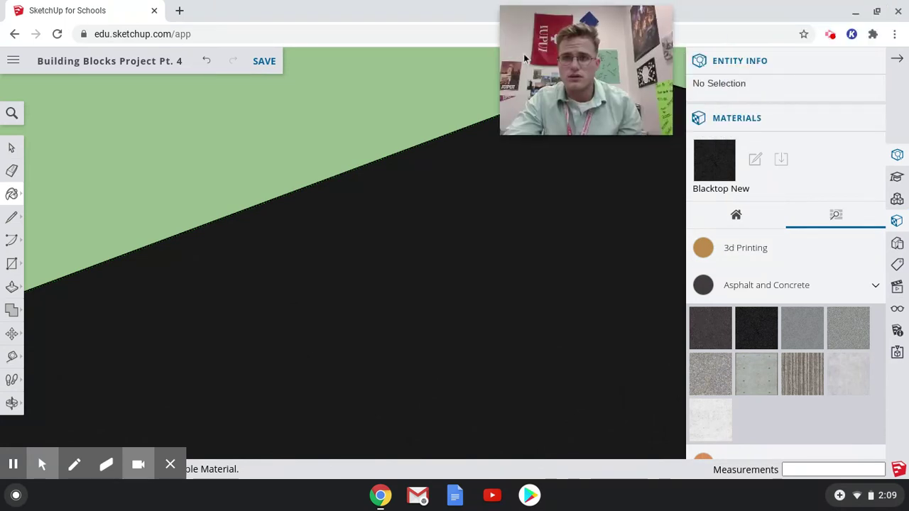
click(873, 61)
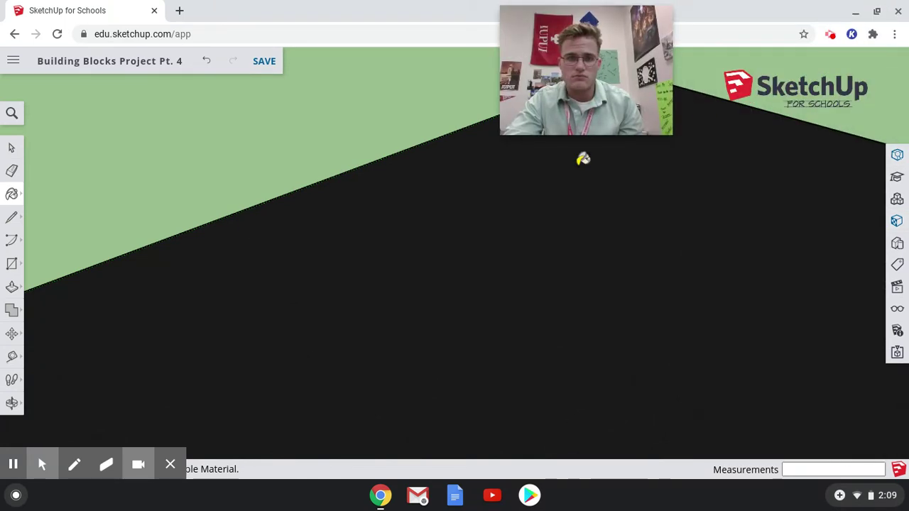
click(11, 265)
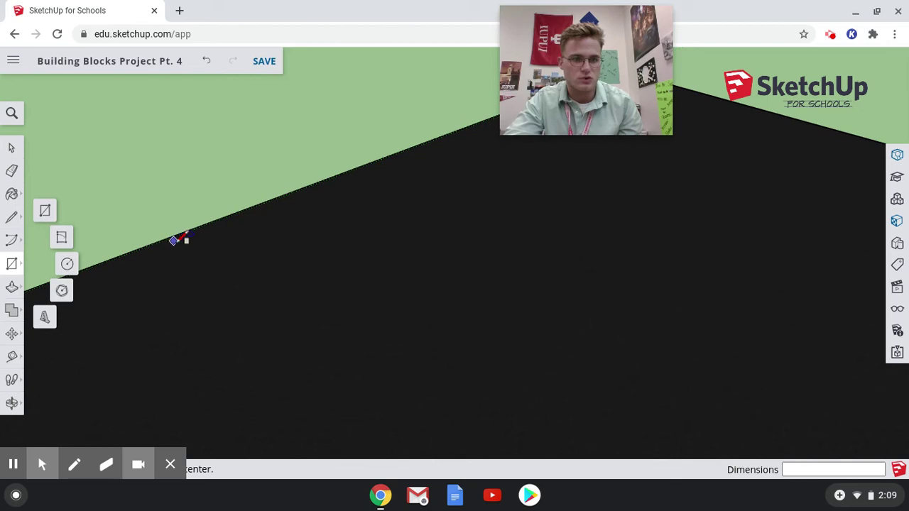
drag(175, 242, 567, 250)
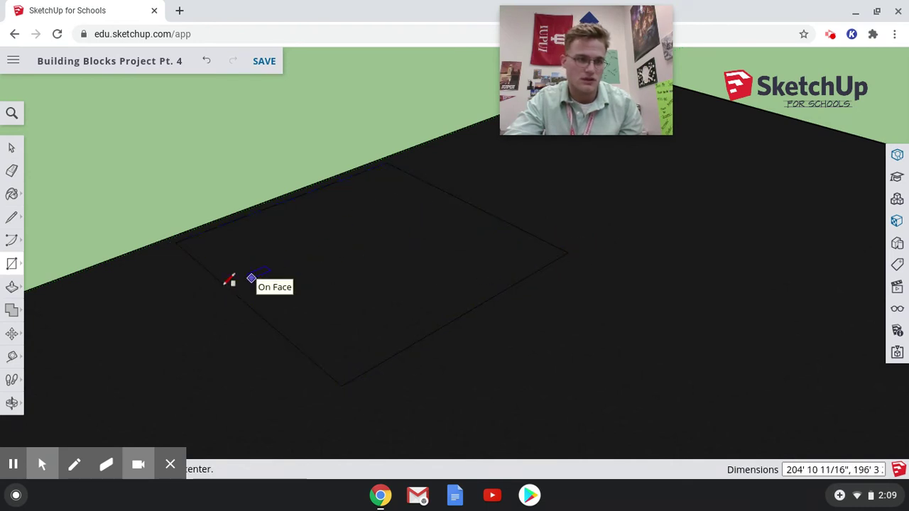
Step: Push/Pull the rectangle near the ground's edge up about 121' 5" into a block
click(12, 290)
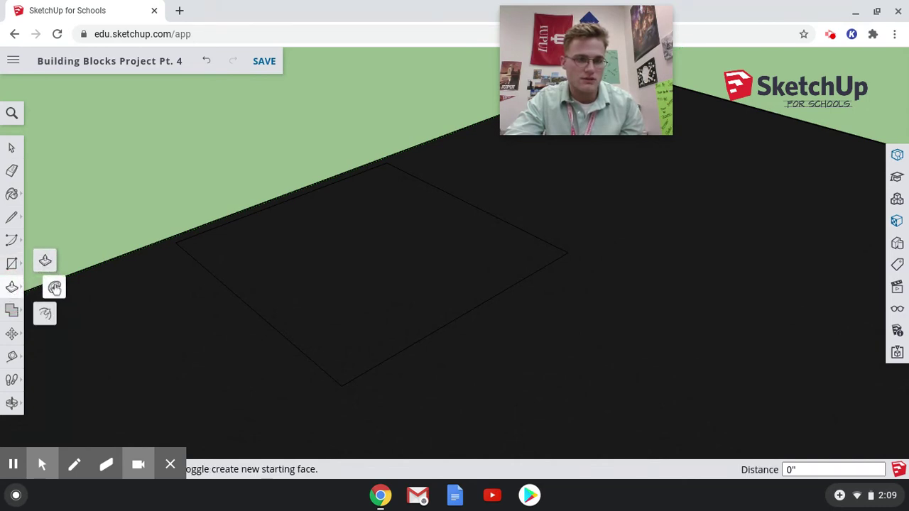
click(45, 260)
drag(278, 259, 272, 89)
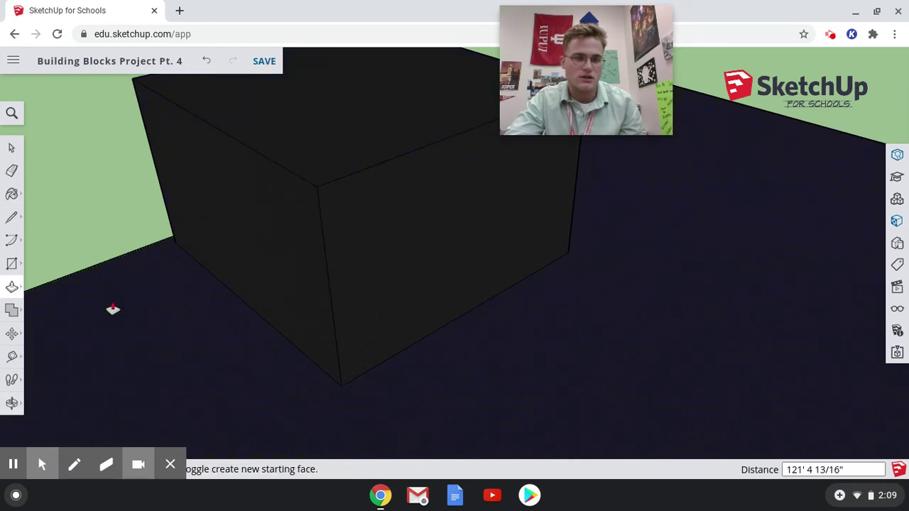
Step: Raise the block's top face with Push/Pull by a further 175' 8" or so to make a tall tower
scroll(113, 309, down, 5)
scroll(113, 309, up, 8)
scroll(113, 309, down, 5)
scroll(113, 309, up, 1)
drag(200, 197, 210, 87)
scroll(203, 131, down, 5)
drag(213, 126, 210, 106)
scroll(209, 106, up, 5)
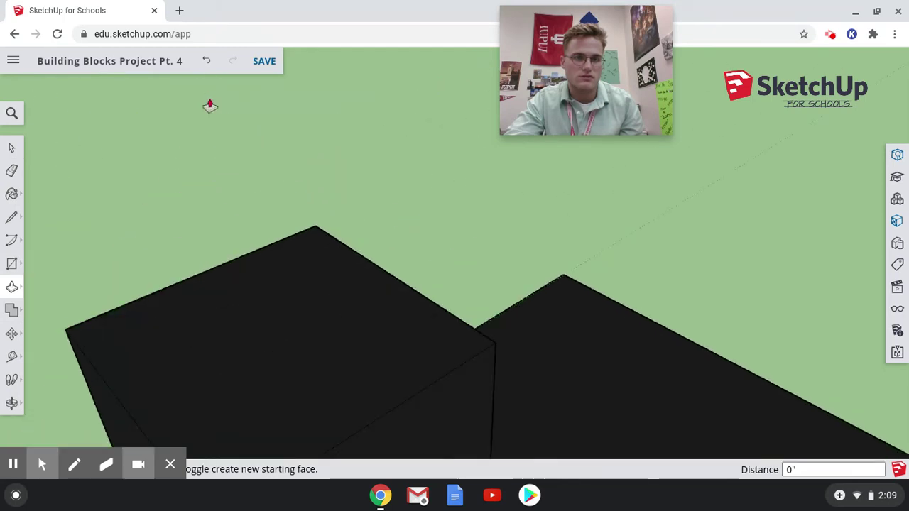
drag(245, 235, 201, 89)
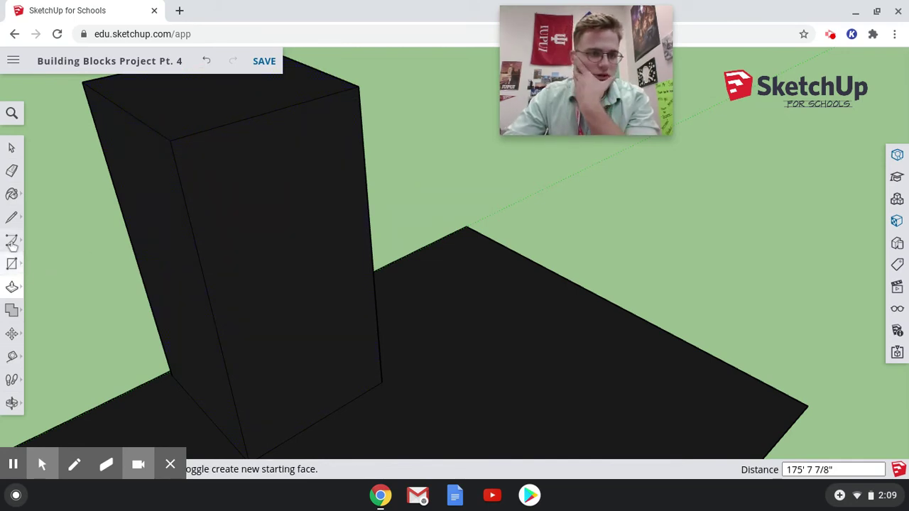
Step: Draw a rectangle about 257' 7" by 209' 5" at the ground's far corner and Push/Pull it up about 115' 2"
click(12, 268)
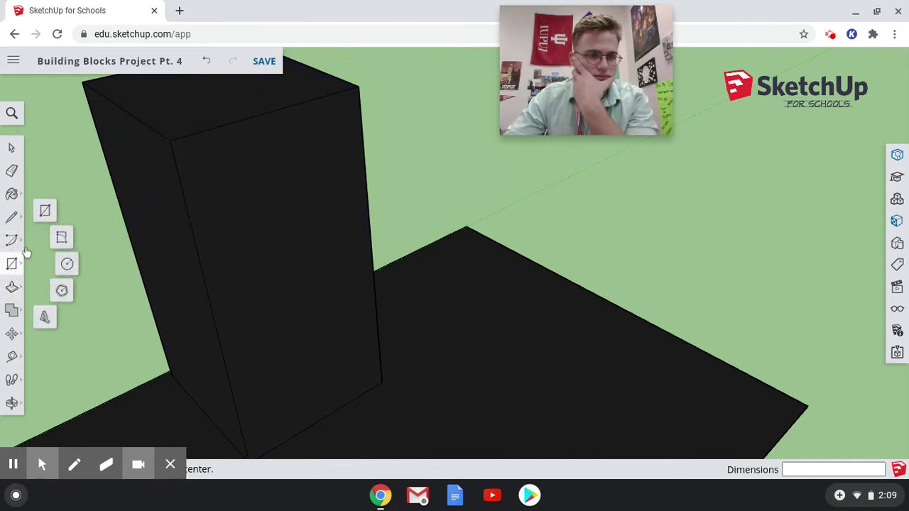
click(45, 213)
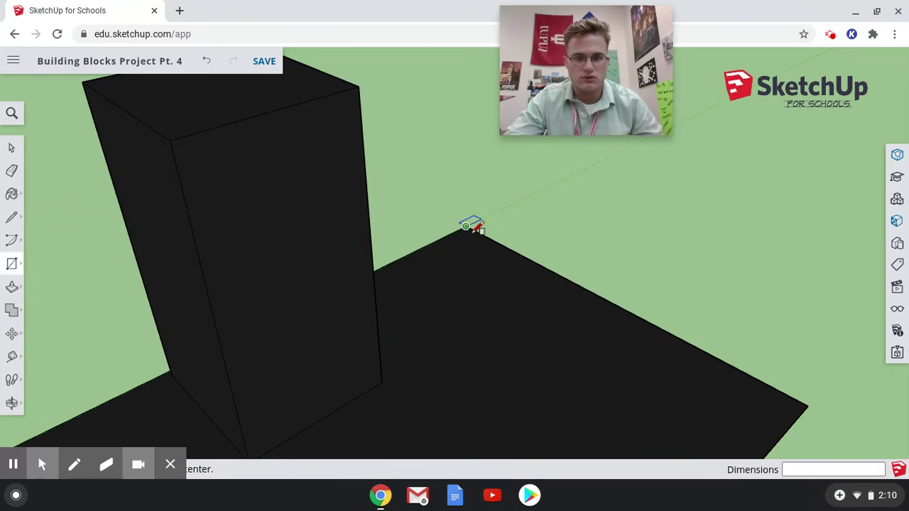
drag(466, 226, 469, 341)
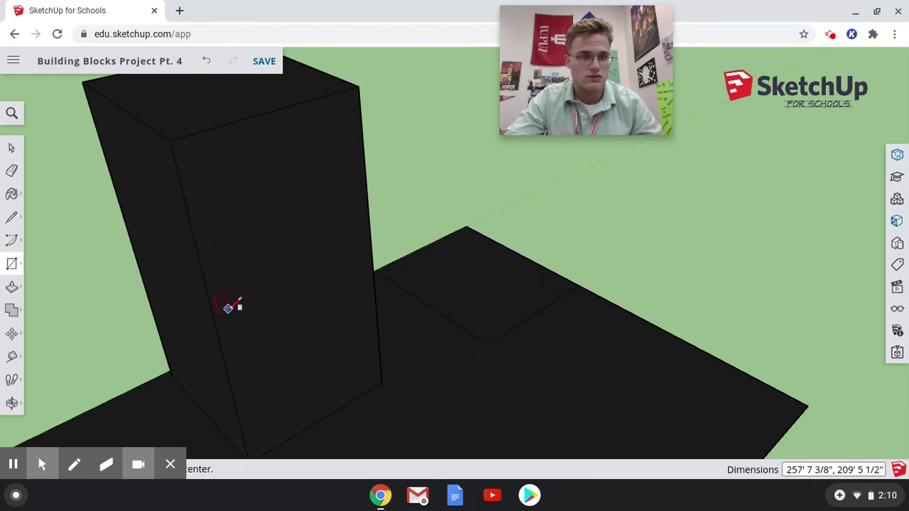
click(12, 290)
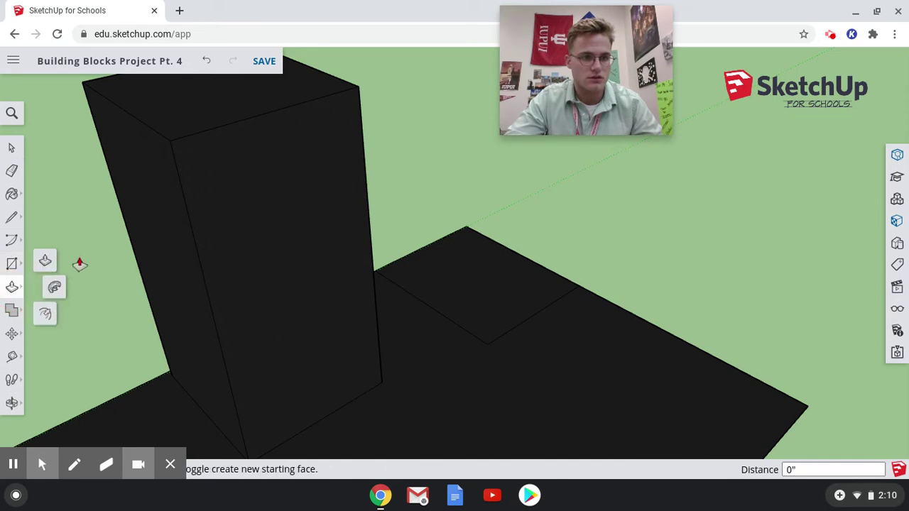
drag(501, 270, 492, 211)
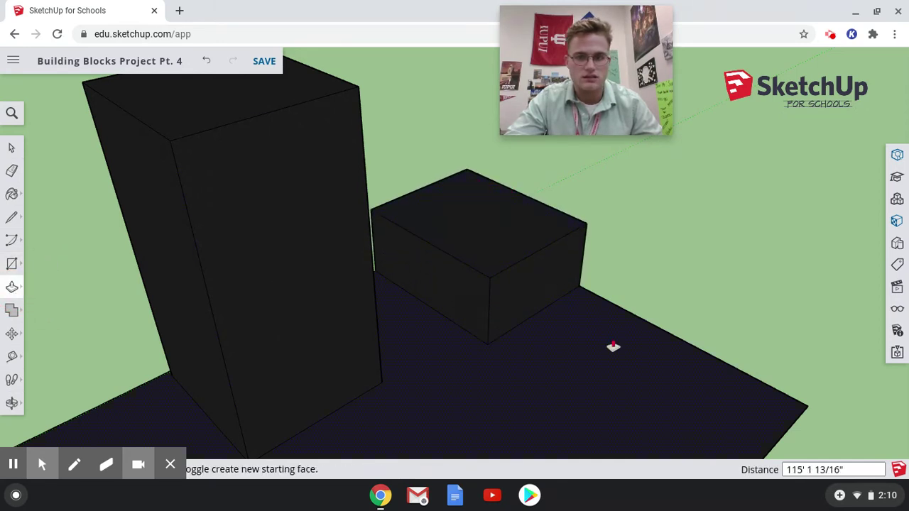
Step: Draw a third building footprint on the ground beyond the low block and Push/Pull it up about 237' 9"
click(11, 263)
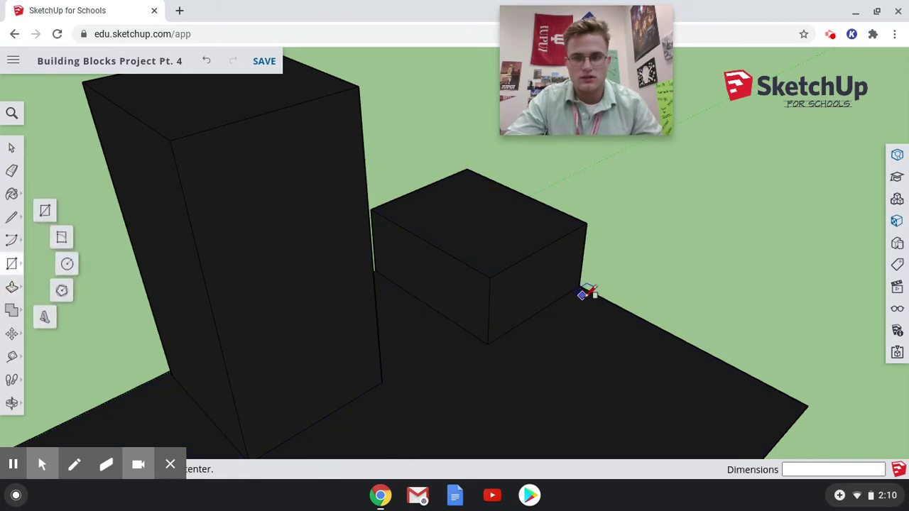
click(637, 329)
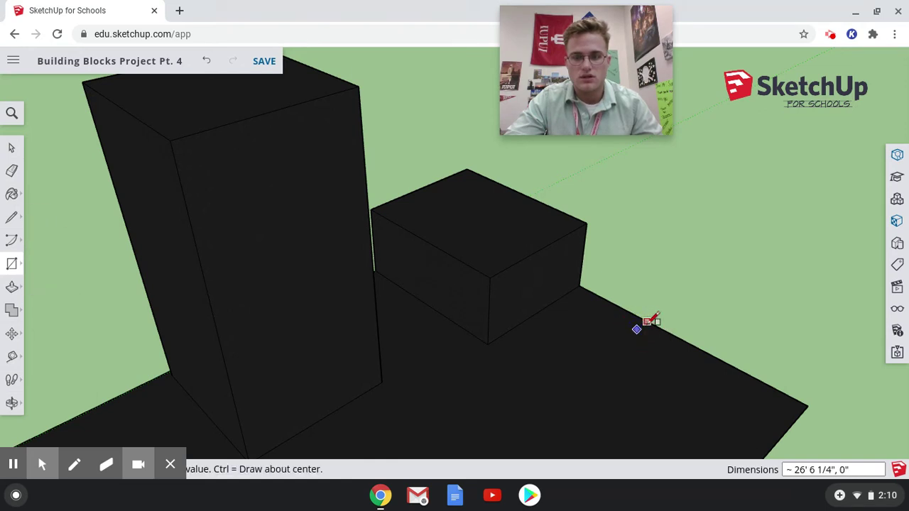
click(642, 329)
drag(642, 329, 660, 483)
scroll(755, 296, down, 4)
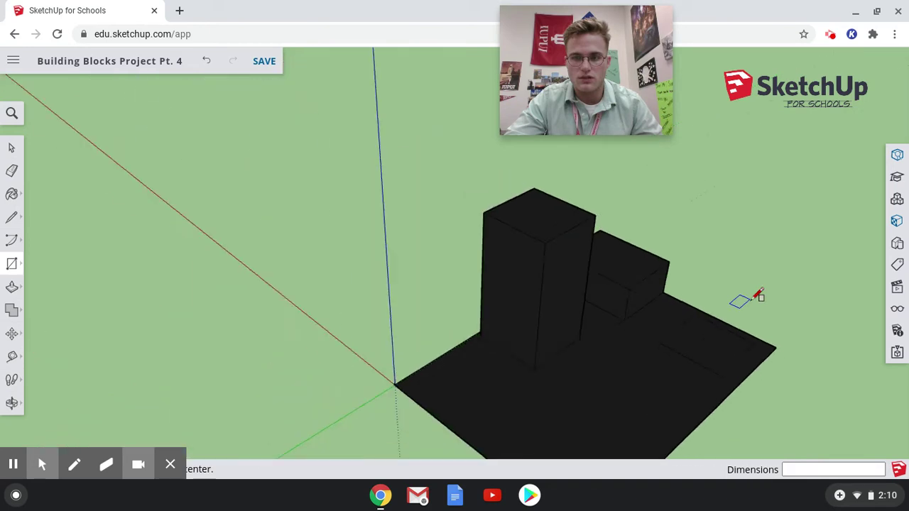
click(11, 287)
drag(689, 351, 696, 276)
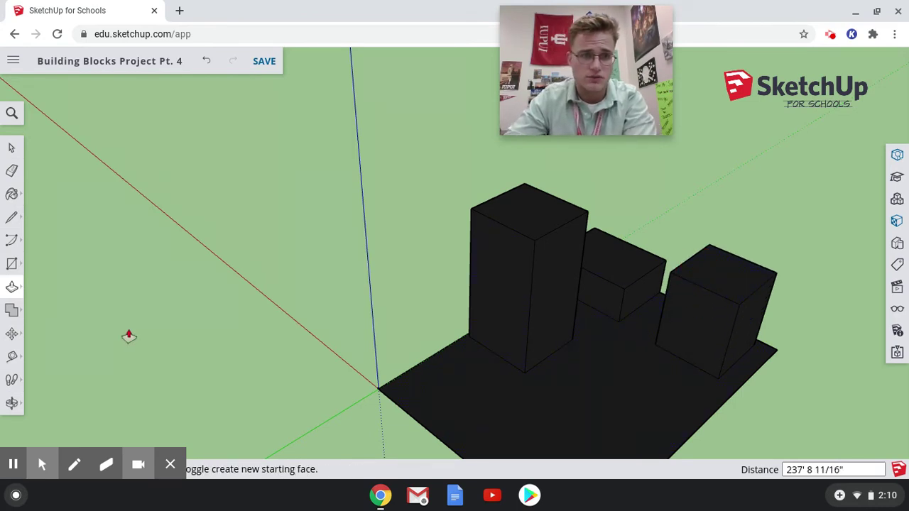
Step: Draw a narrow rectangle about 207' 10" by 45' 7" on the open ground in front of the blocks
click(11, 264)
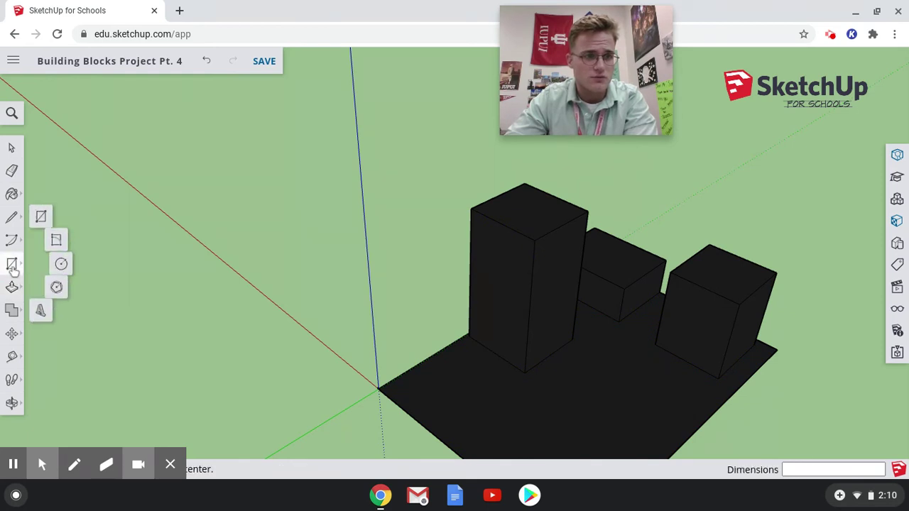
click(45, 213)
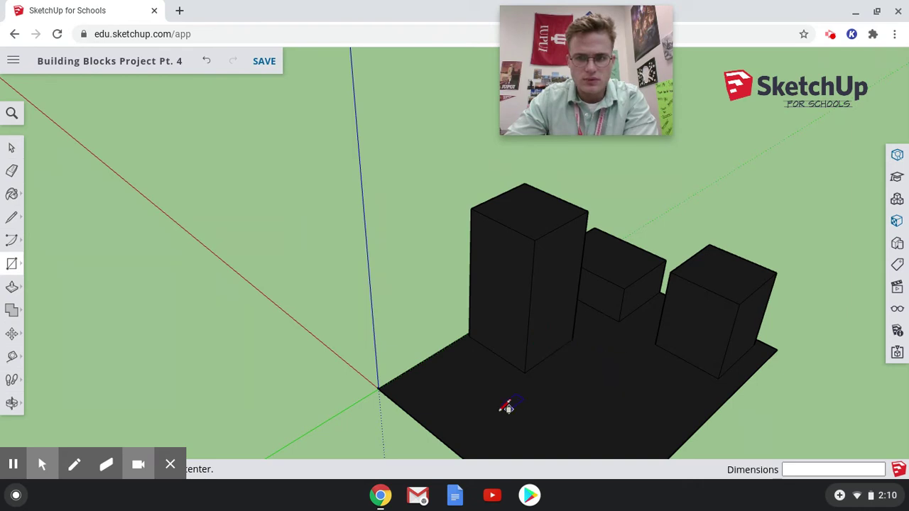
drag(589, 393, 672, 427)
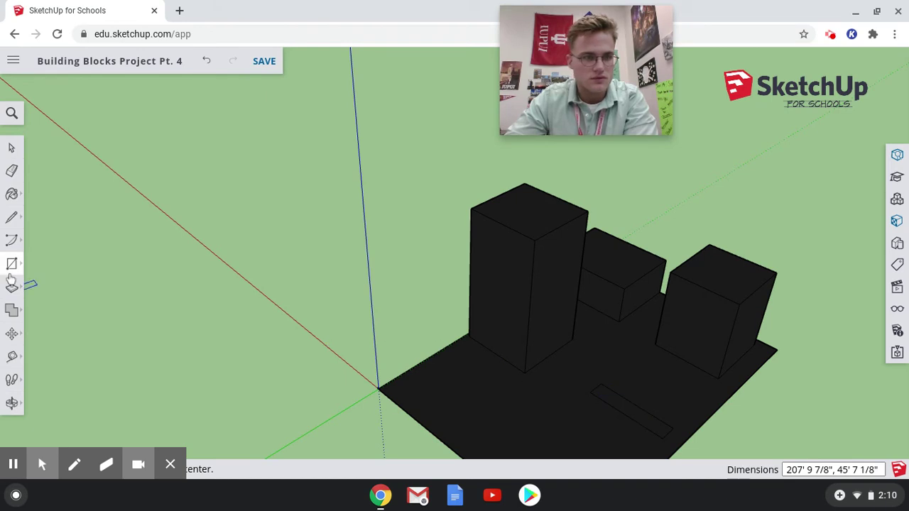
Step: Delete the narrow rectangle from the open ground, including its leftover edges
click(12, 147)
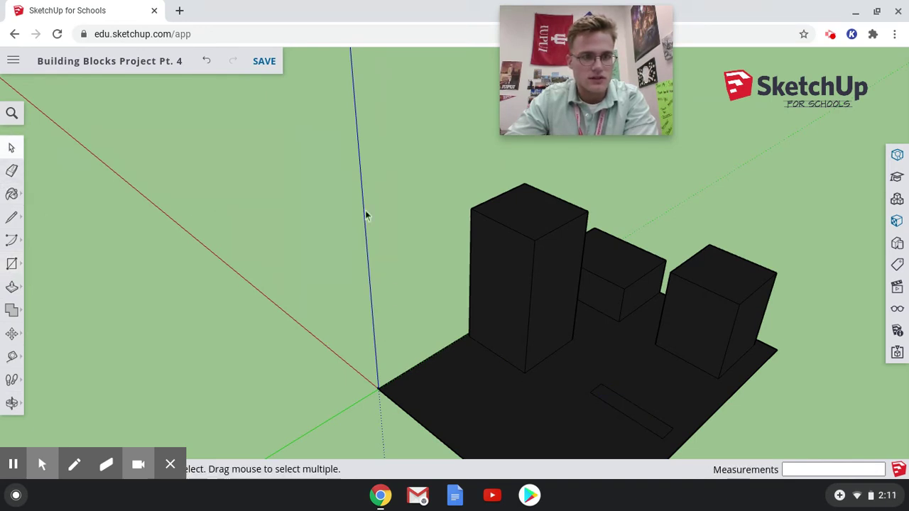
click(653, 418)
key(Delete)
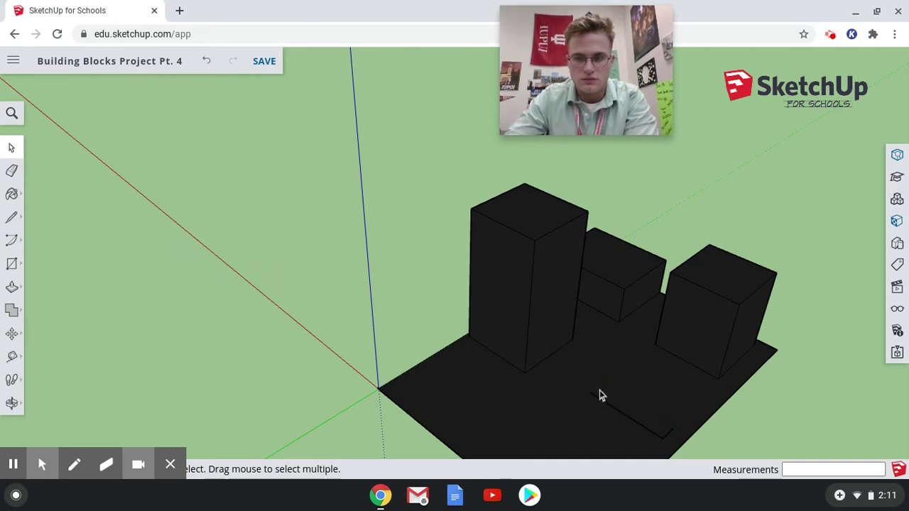
click(636, 415)
key(Delete)
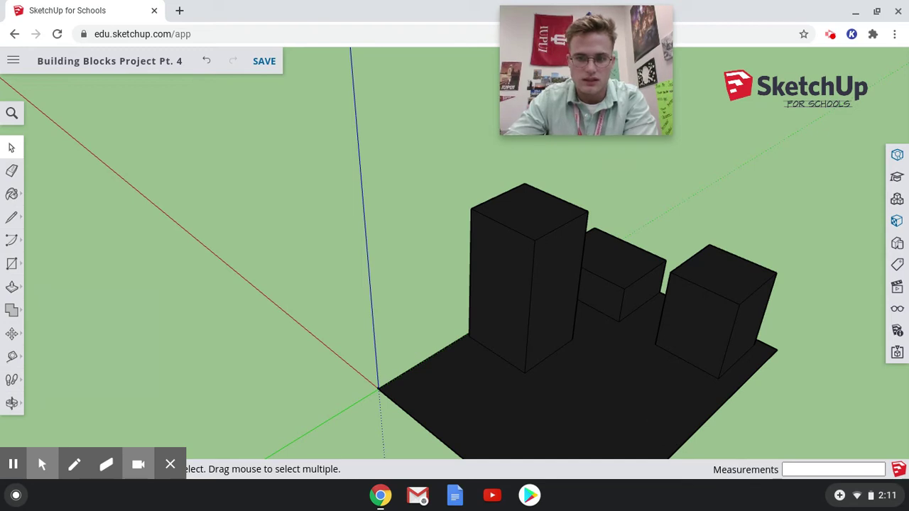
Step: Draw a circle of about 136' 8" radius on the open ground and Push/Pull it up about 694' 1" into a cylinder
click(12, 264)
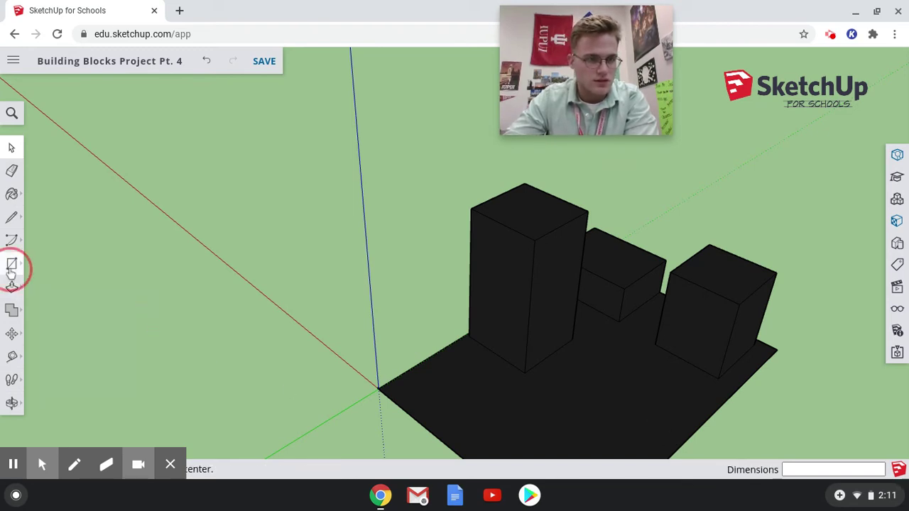
click(67, 265)
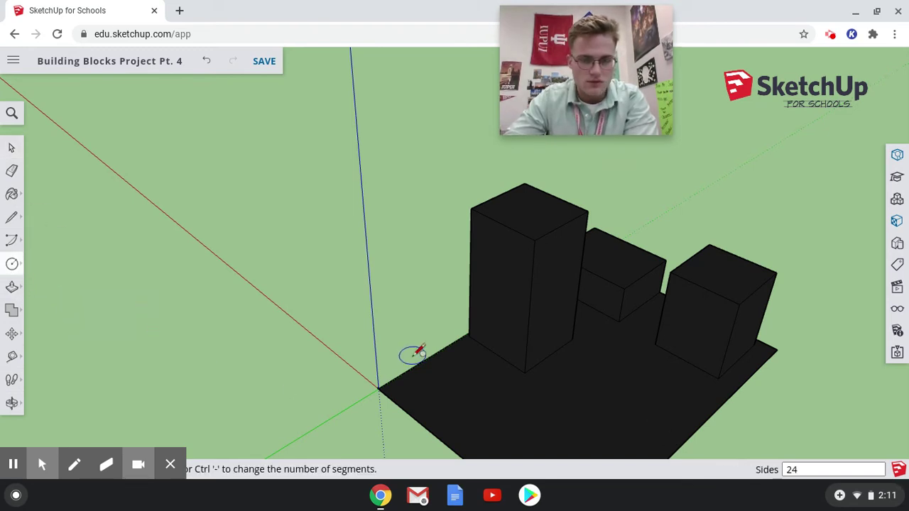
click(597, 416)
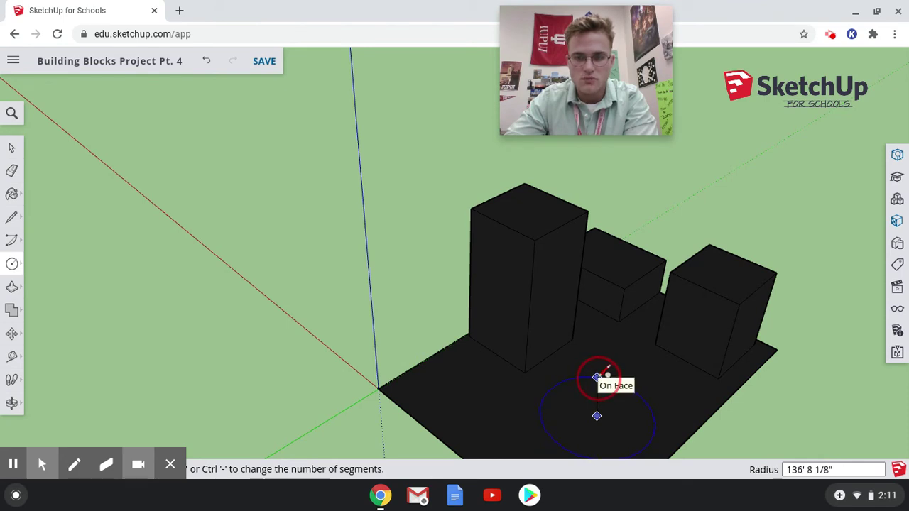
click(597, 377)
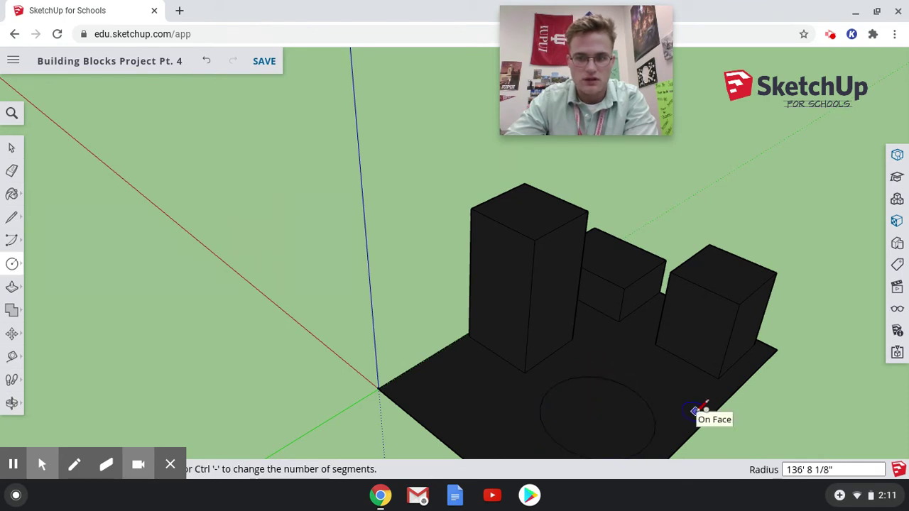
click(12, 287)
drag(590, 405, 645, 142)
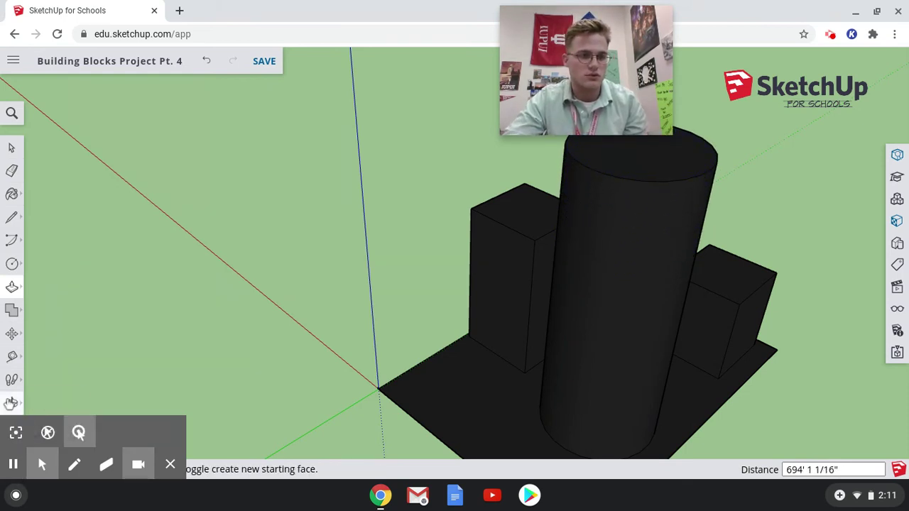
Step: Examine the cylinder and the three block buildings from all around, down to near ground level
click(12, 401)
click(60, 377)
drag(384, 344, 554, 330)
drag(402, 369, 664, 440)
drag(173, 369, 213, 328)
drag(387, 316, 568, 197)
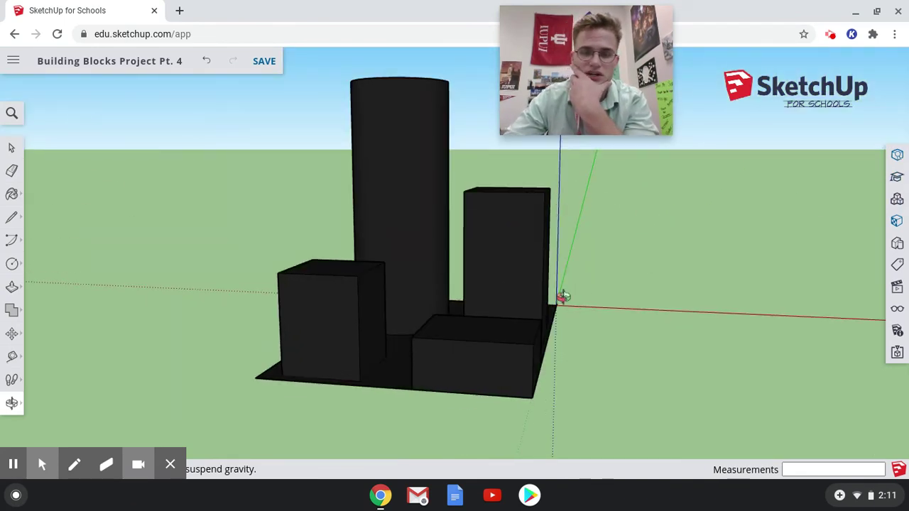
drag(554, 343, 744, 304)
drag(577, 390, 714, 389)
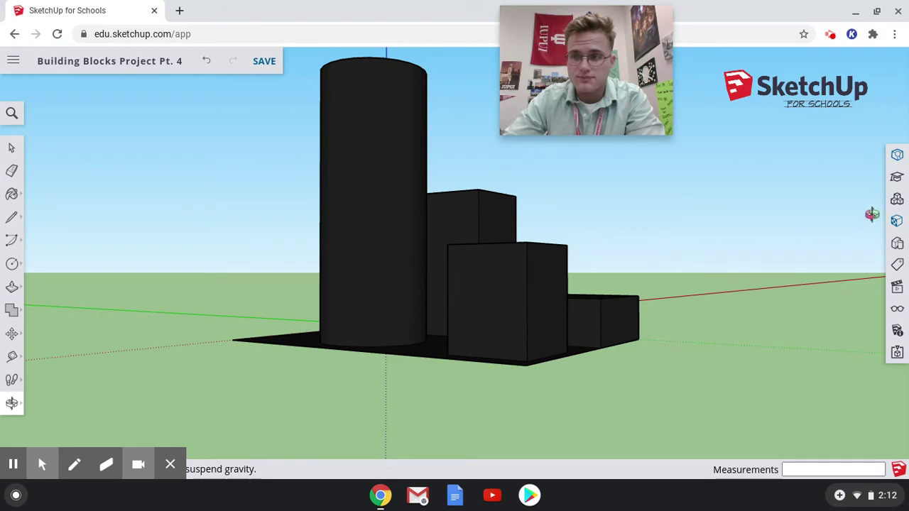
Step: Paint the two facing sides of the mid-height block with the dark brown brick from Brick, Cladding and Siding
click(898, 159)
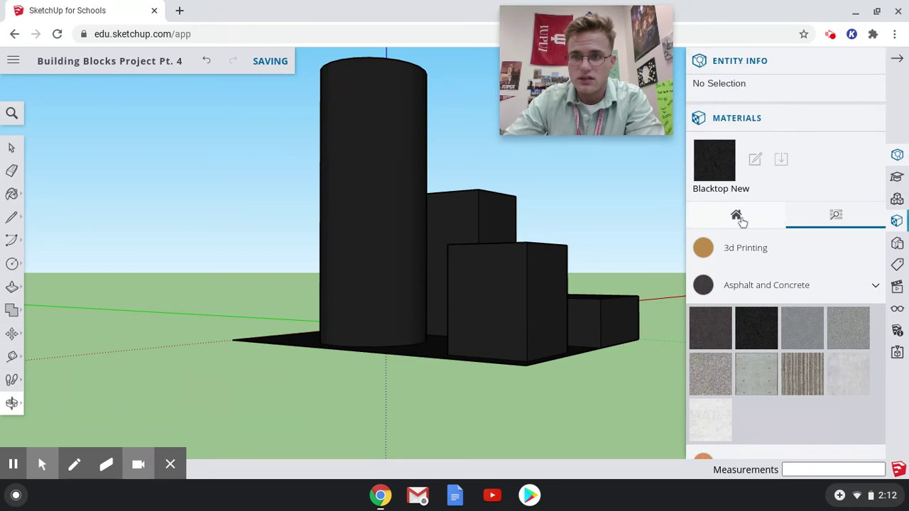
scroll(742, 227, down, 3)
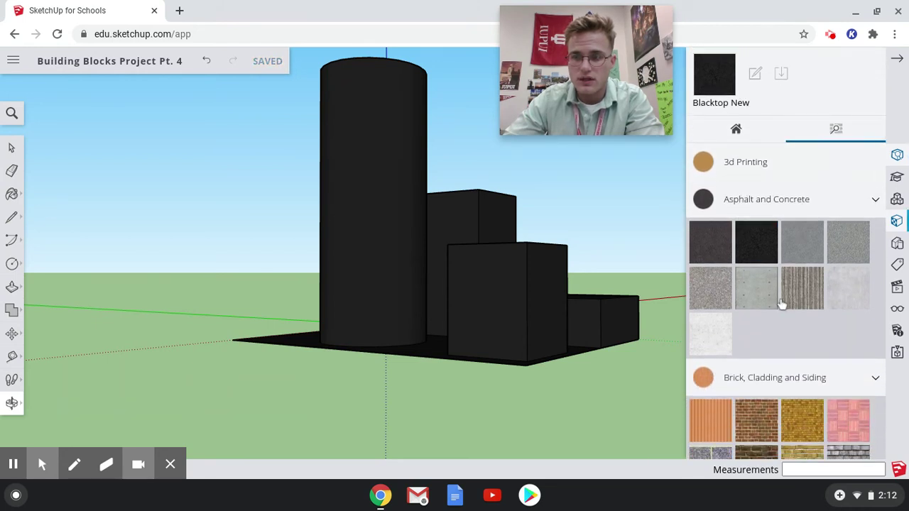
scroll(726, 455, down, 5)
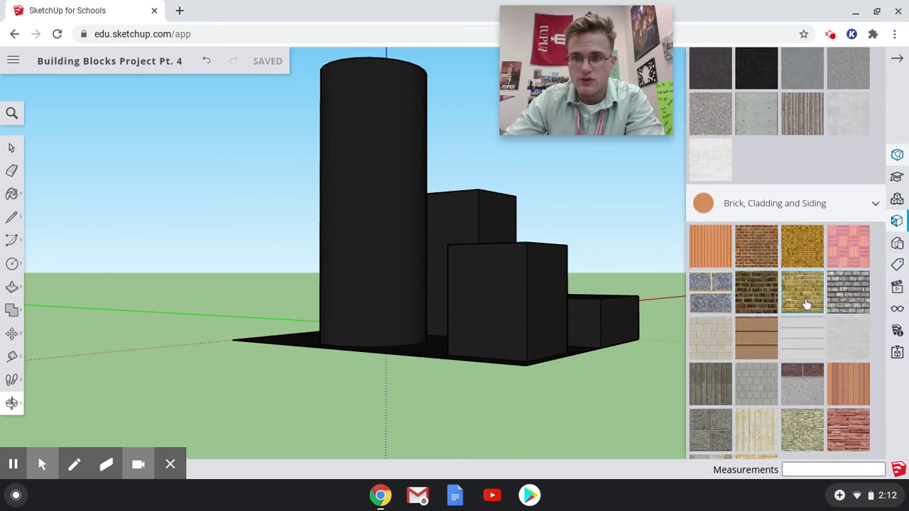
click(767, 298)
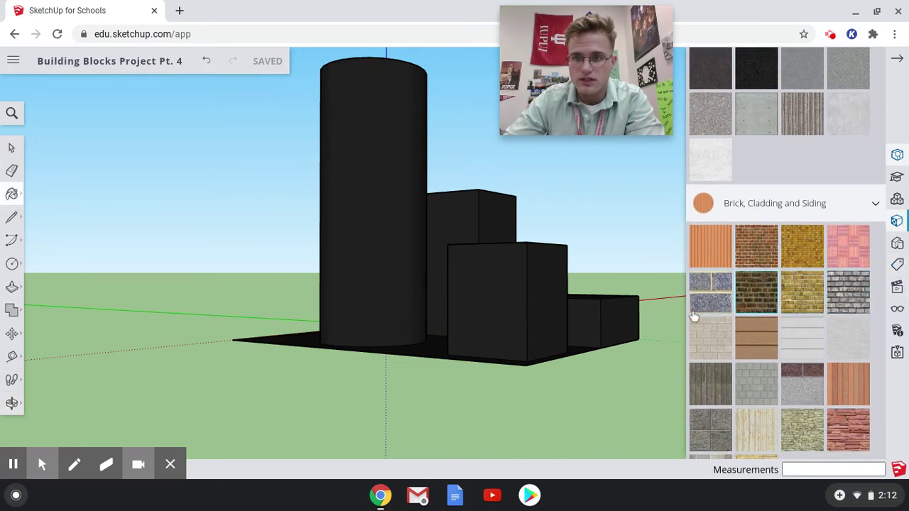
click(492, 329)
click(551, 310)
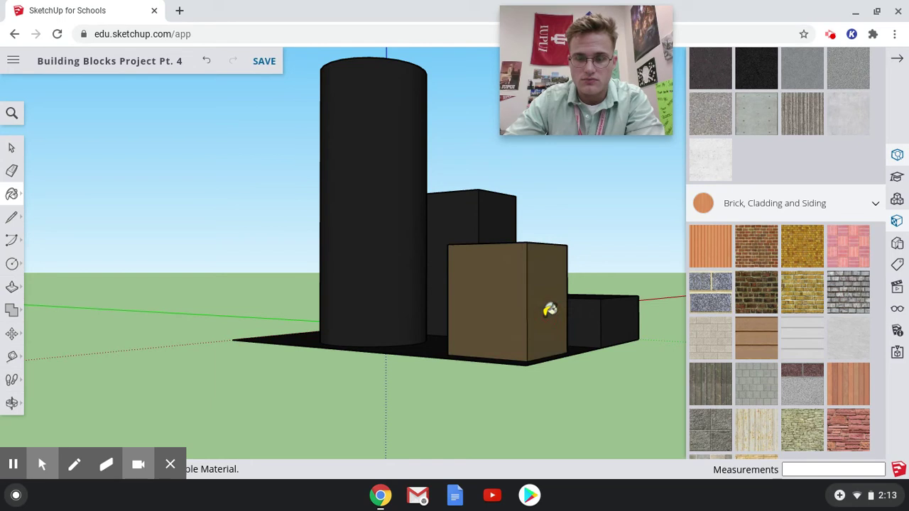
Step: Paint the mid-height block's side facing the cylinder with the yellow brick from Brick, Cladding and Siding
click(11, 402)
click(304, 388)
drag(304, 388, 646, 434)
click(771, 295)
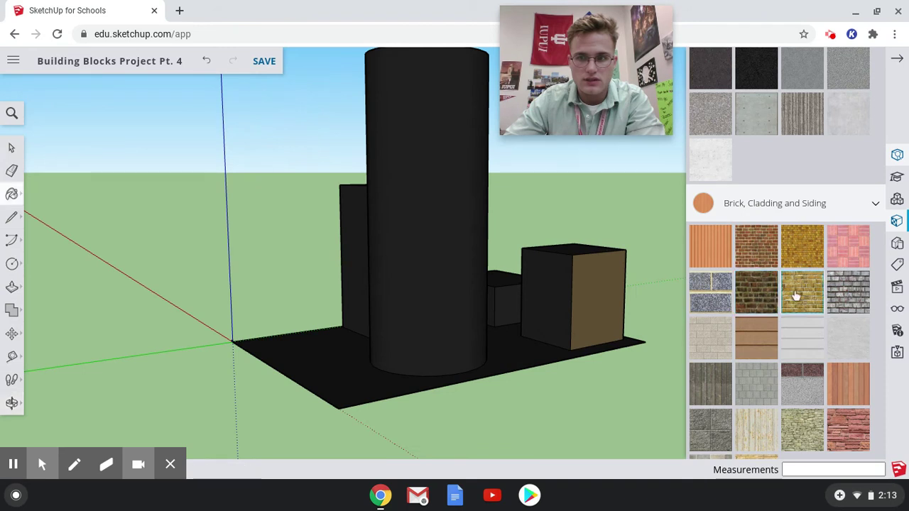
click(796, 296)
click(552, 302)
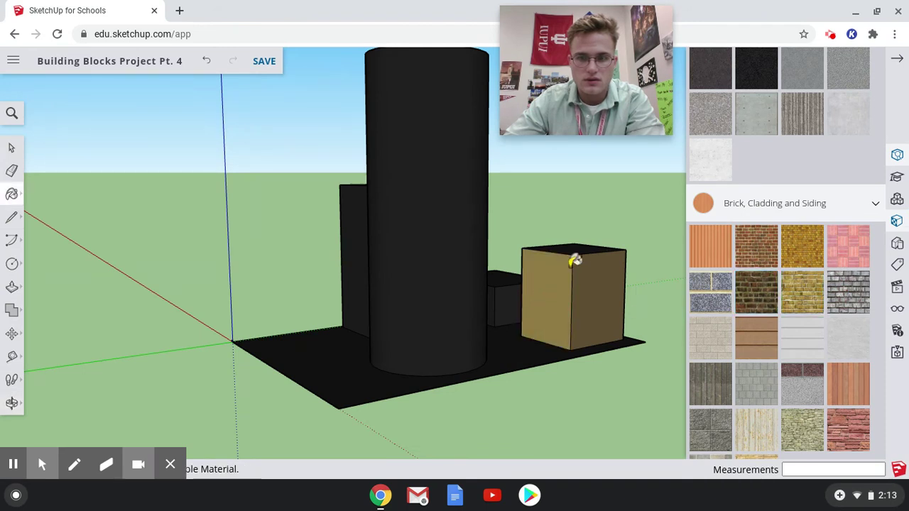
Step: Paint the same block's remaining bare side, facing the low block, with the yellow brick and check the brick pattern up close
click(17, 402)
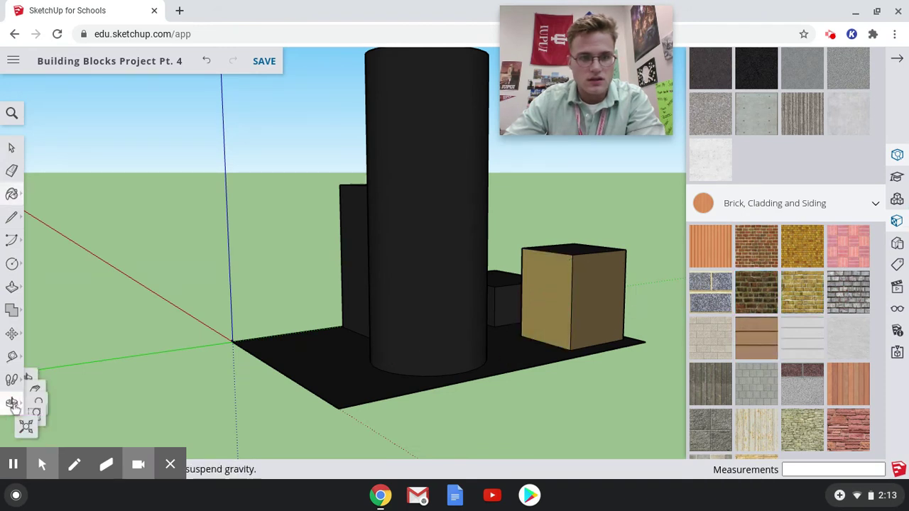
drag(274, 343, 626, 420)
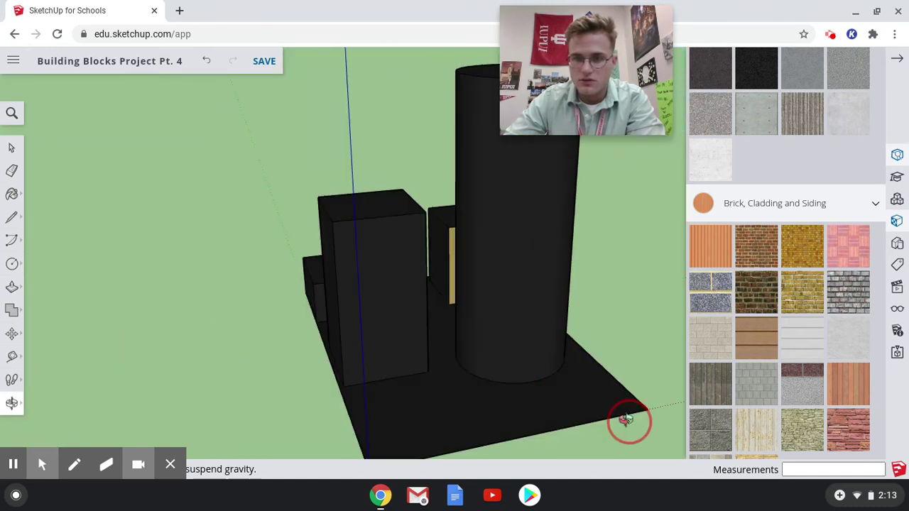
drag(274, 213, 605, 290)
drag(271, 278, 472, 210)
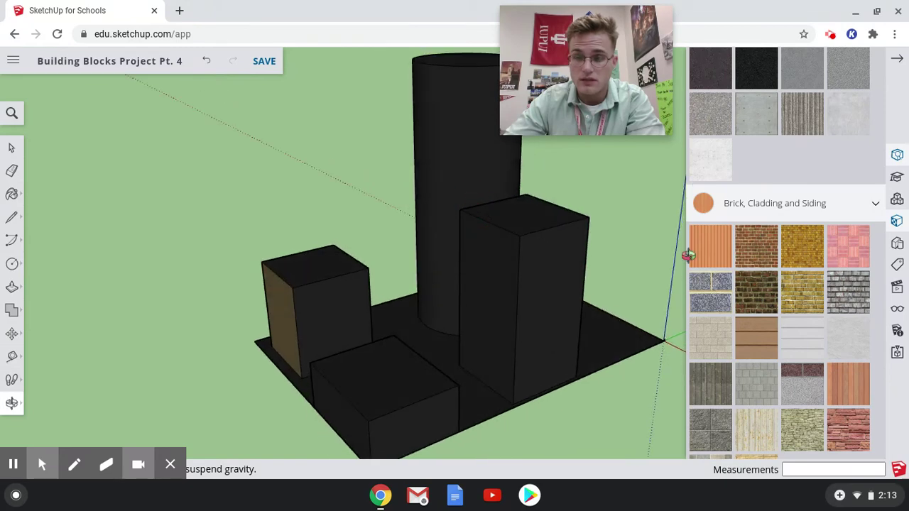
click(803, 295)
click(345, 315)
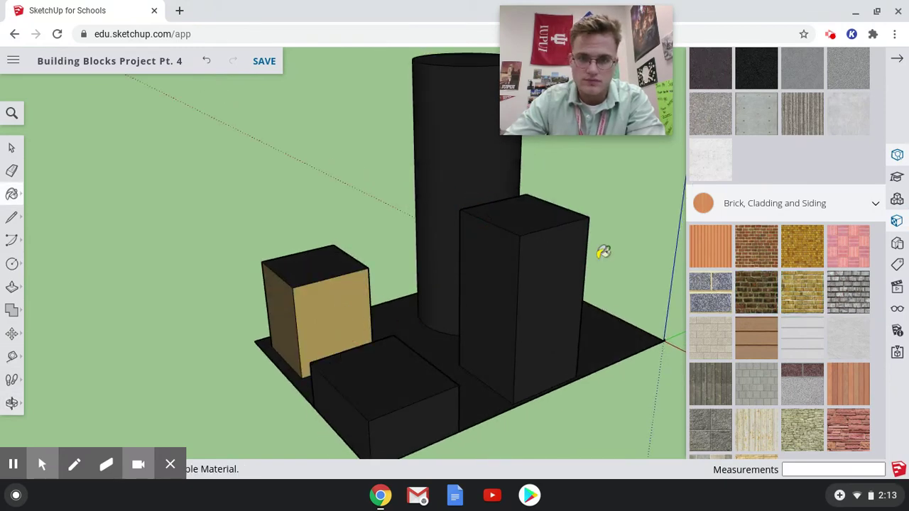
scroll(291, 314, up, 5)
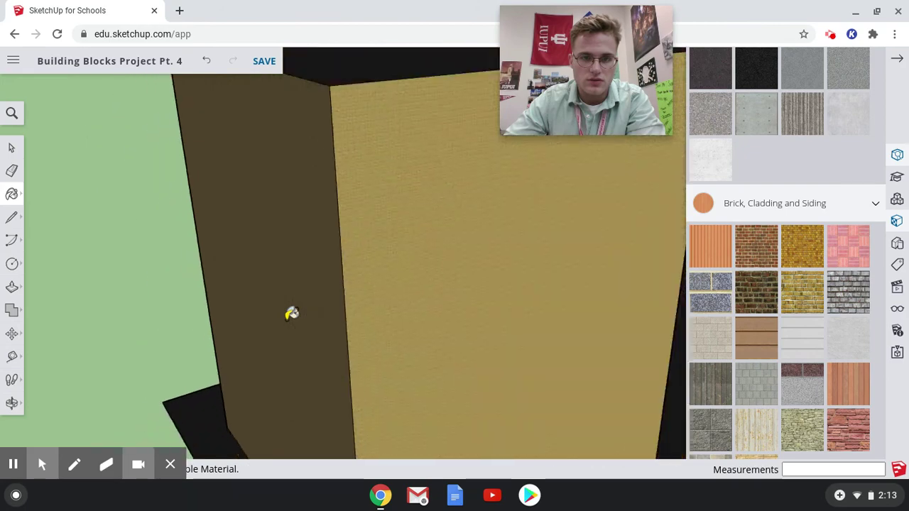
scroll(291, 314, up, 5)
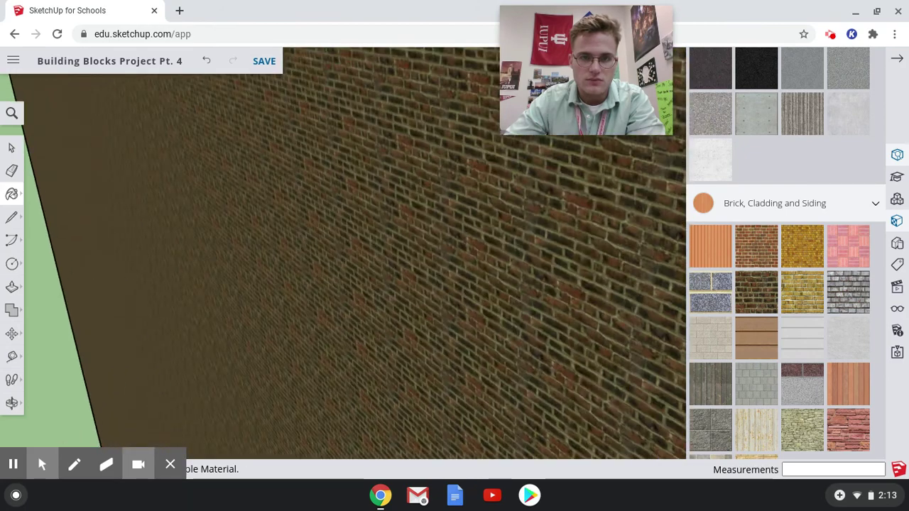
scroll(291, 314, down, 10)
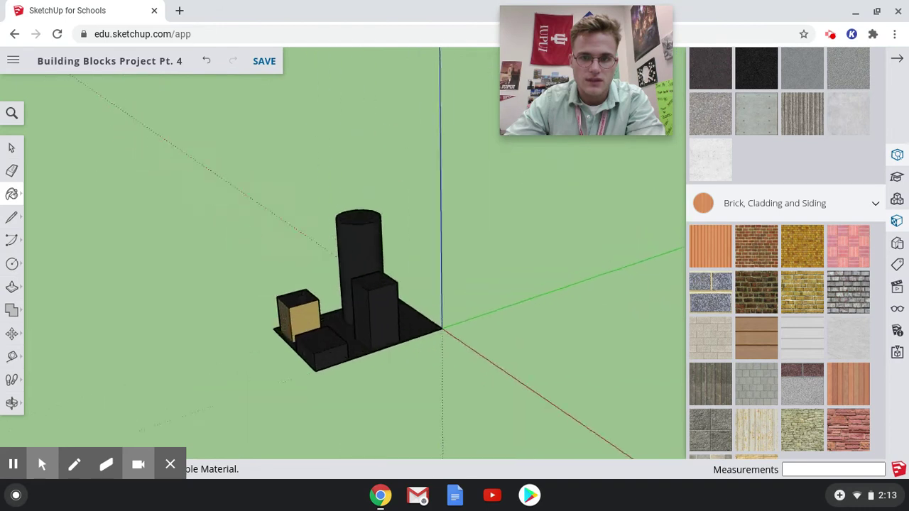
scroll(509, 335, up, 5)
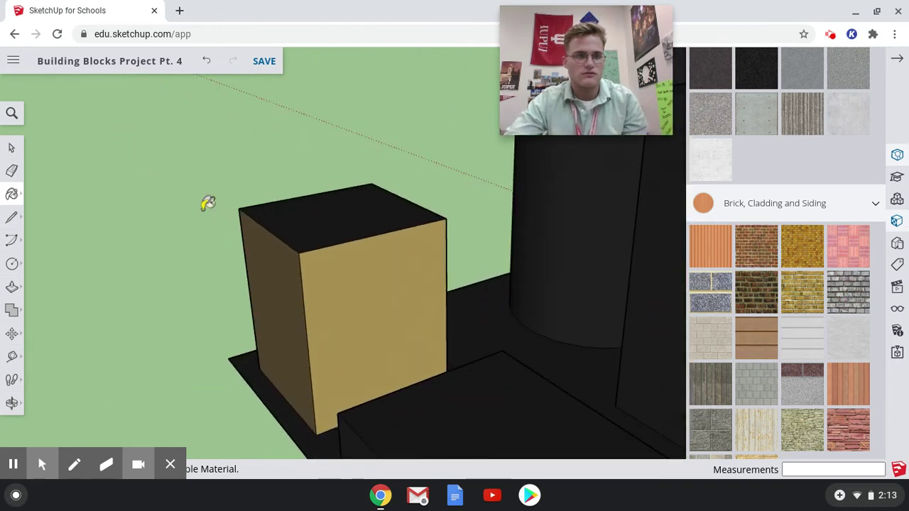
Step: Draw a door rectangle of about 19' by 30' 8" at the base of the brick block's wall facing the cylinder
click(11, 404)
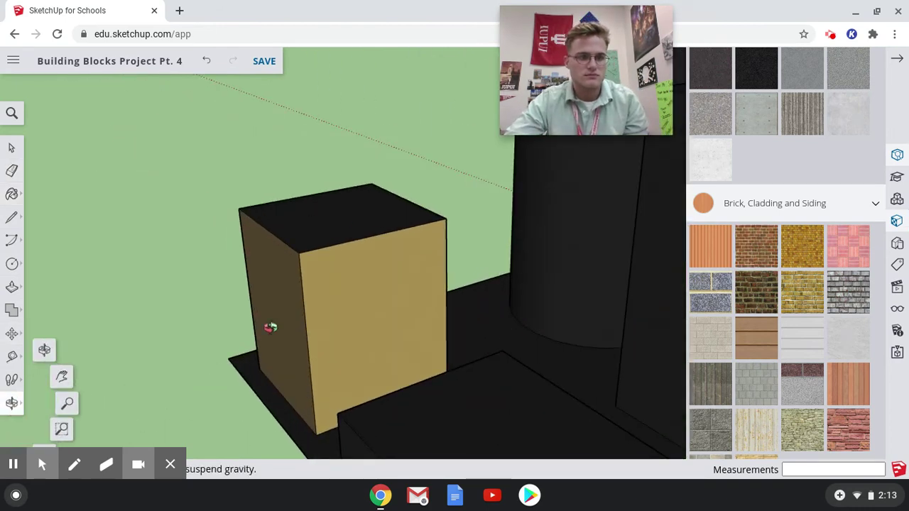
drag(491, 351, 629, 352)
drag(289, 250, 622, 344)
drag(346, 252, 562, 238)
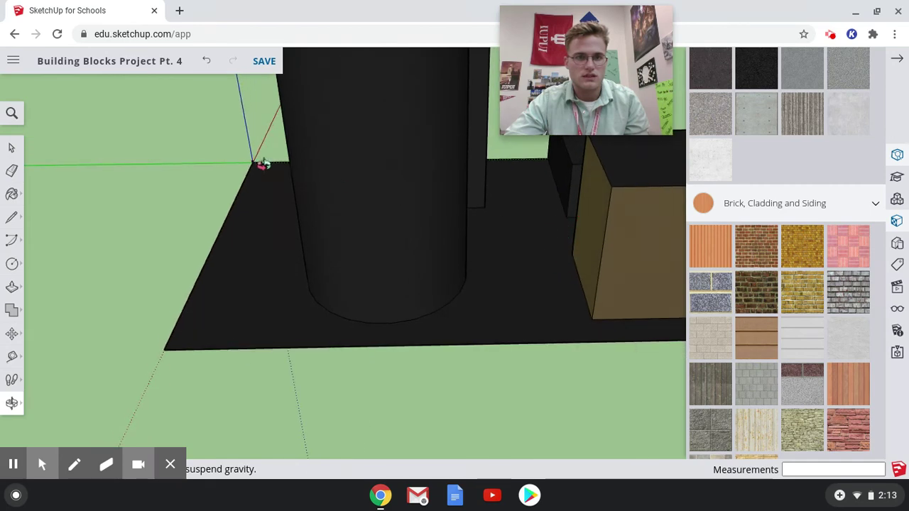
drag(251, 161, 427, 192)
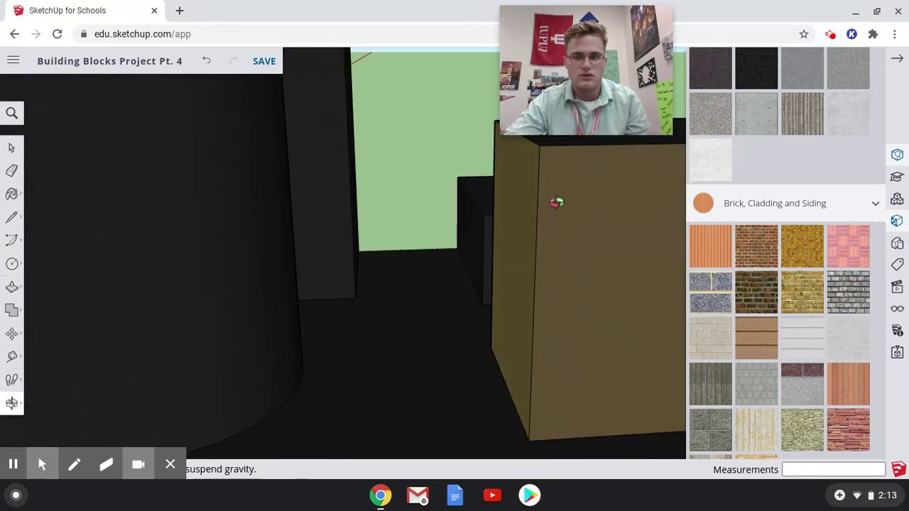
drag(392, 340, 454, 381)
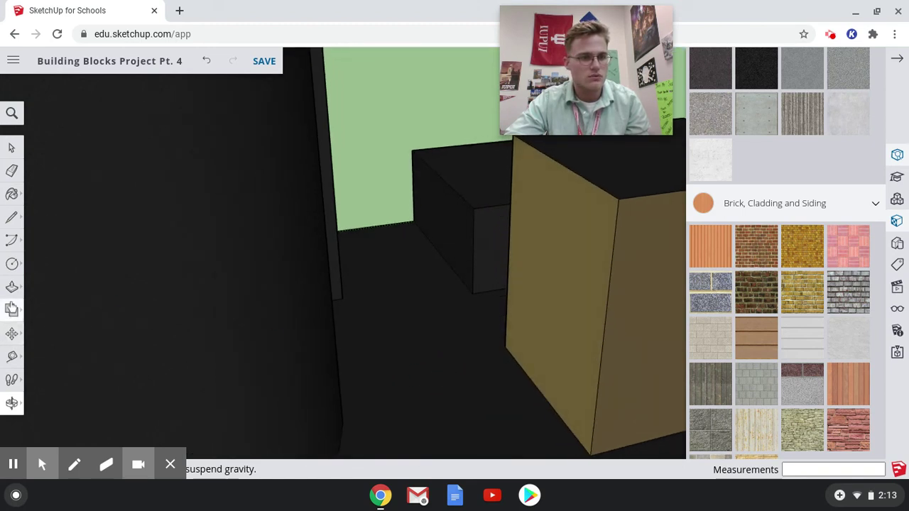
click(22, 289)
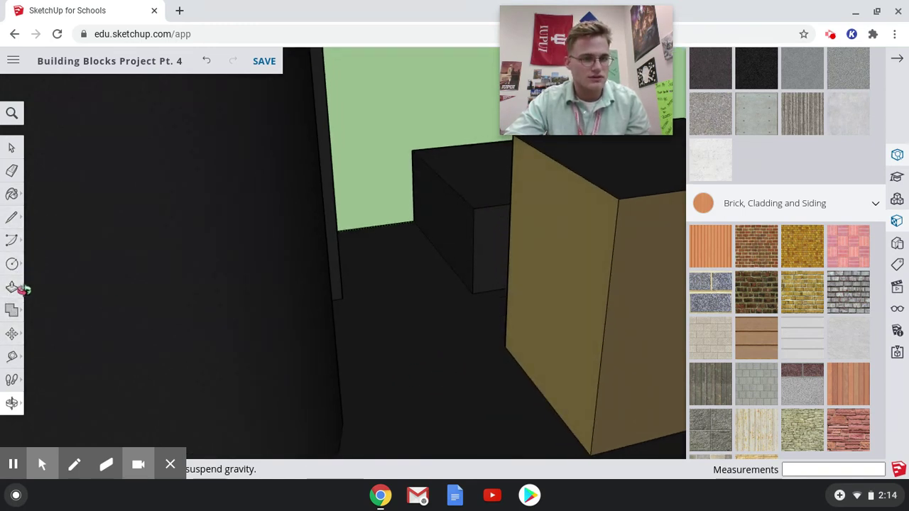
click(12, 263)
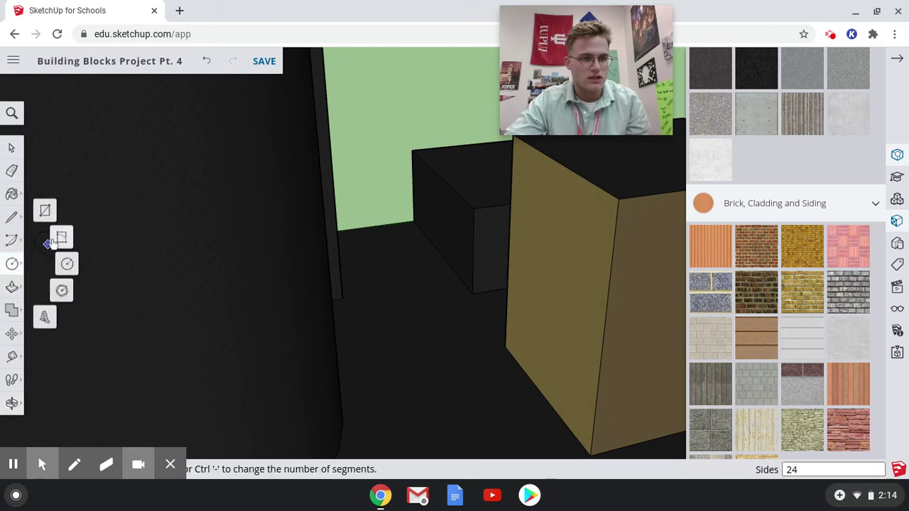
click(45, 213)
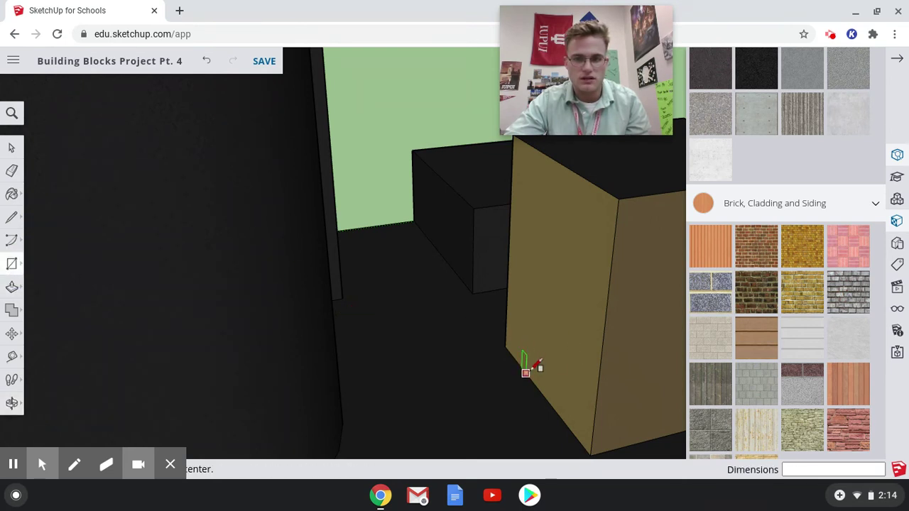
drag(525, 372, 544, 375)
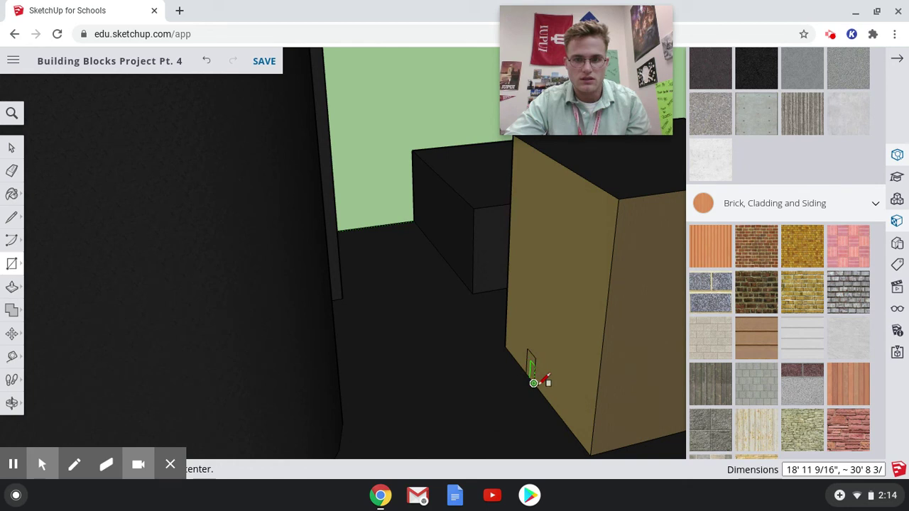
Step: Try to draw a second rectangle from the door's lower corner along the wall's base
drag(547, 386, 558, 369)
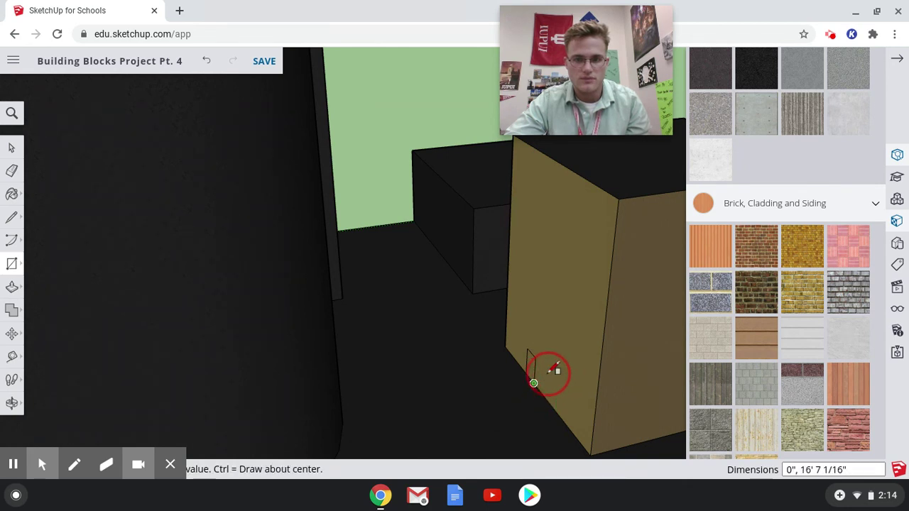
drag(558, 369, 545, 351)
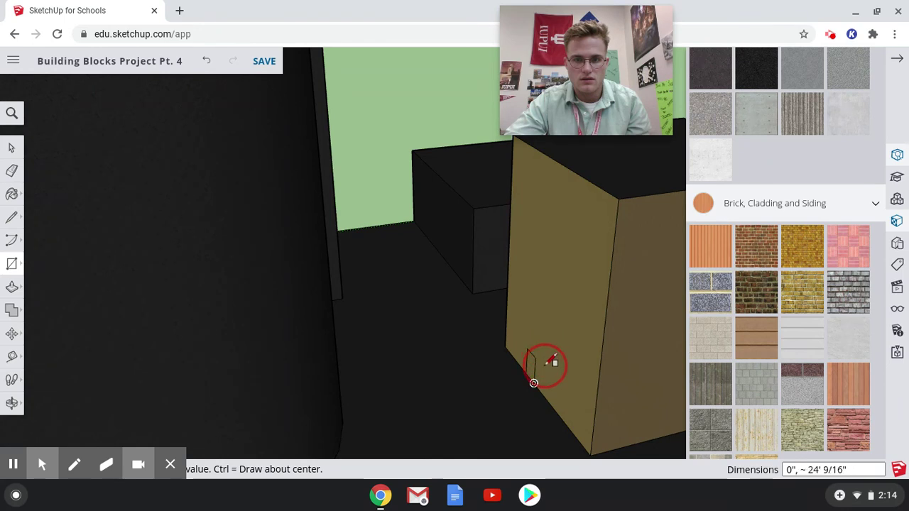
drag(551, 369, 554, 365)
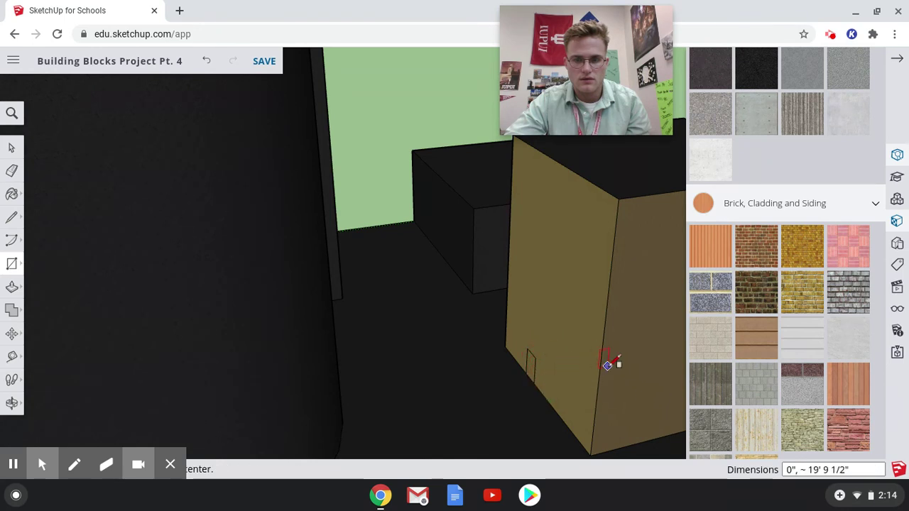
Step: Draw a rectangle of about 27' 3" by 30' 8" adjoining the door on its far side, and remove the leftover edge beside it
click(526, 372)
mouse_move(526, 354)
mouse_down()
mouse_move(510, 339)
mouse_move(507, 349)
mouse_move(533, 346)
mouse_up()
click(506, 346)
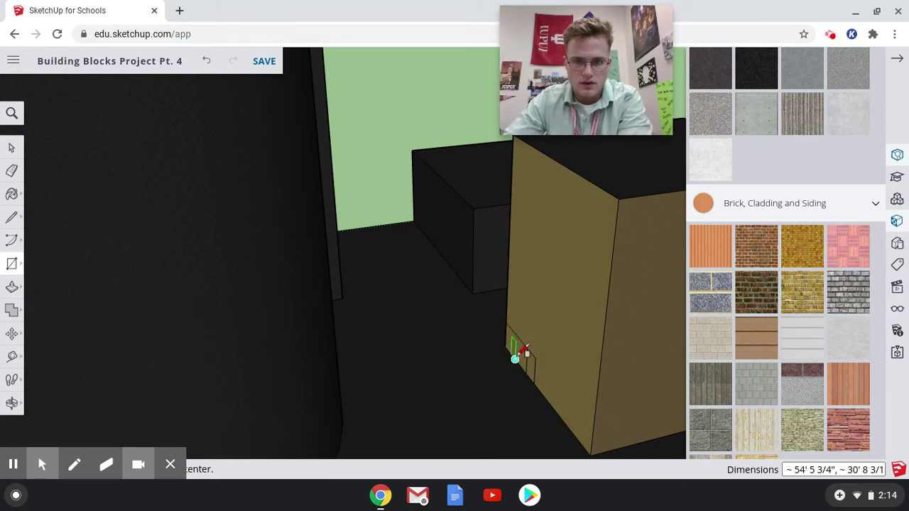
click(516, 321)
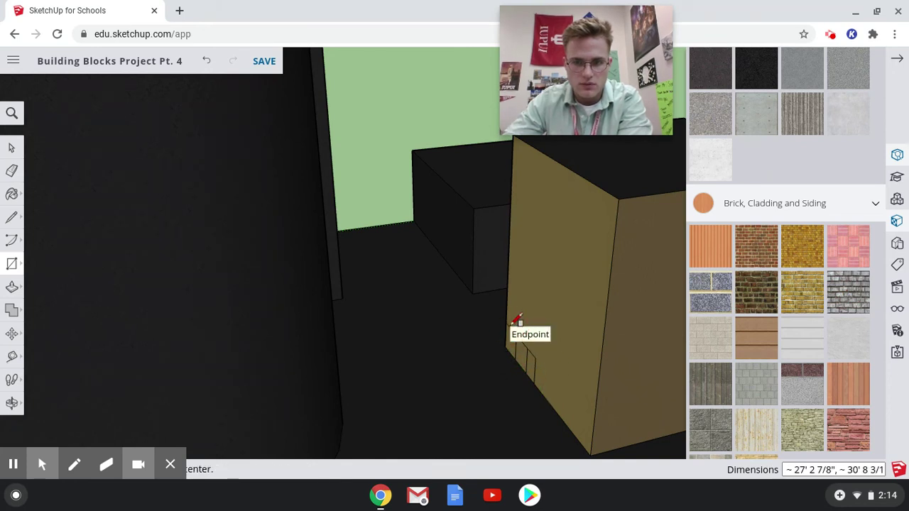
click(11, 148)
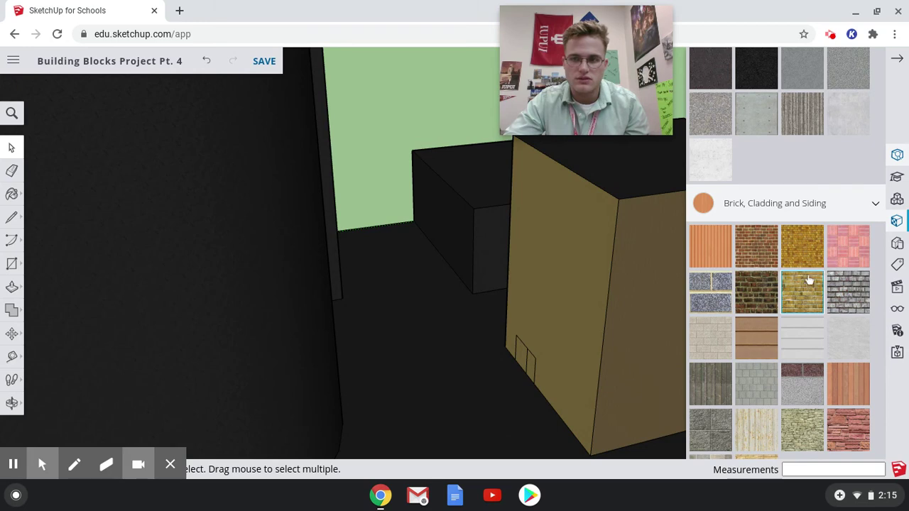
scroll(804, 290, down, 5)
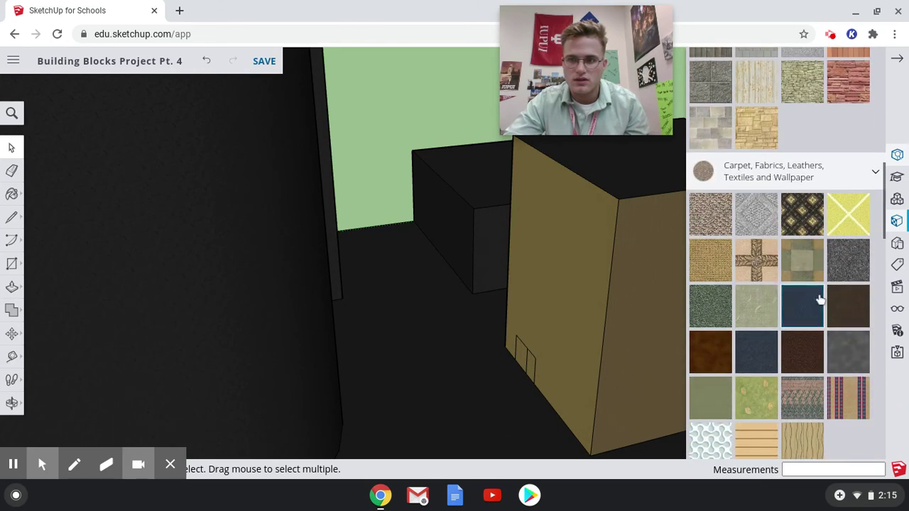
scroll(820, 291, down, 5)
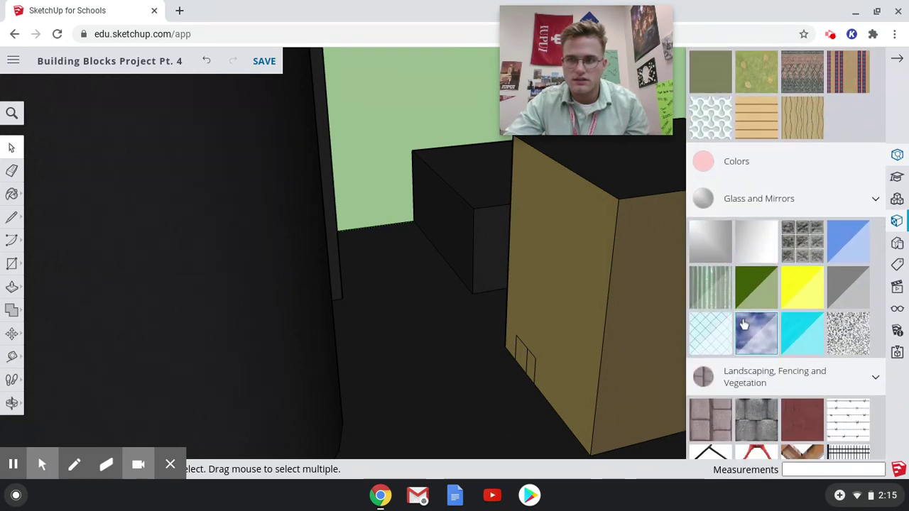
scroll(775, 288, down, 4)
scroll(744, 323, up, 8)
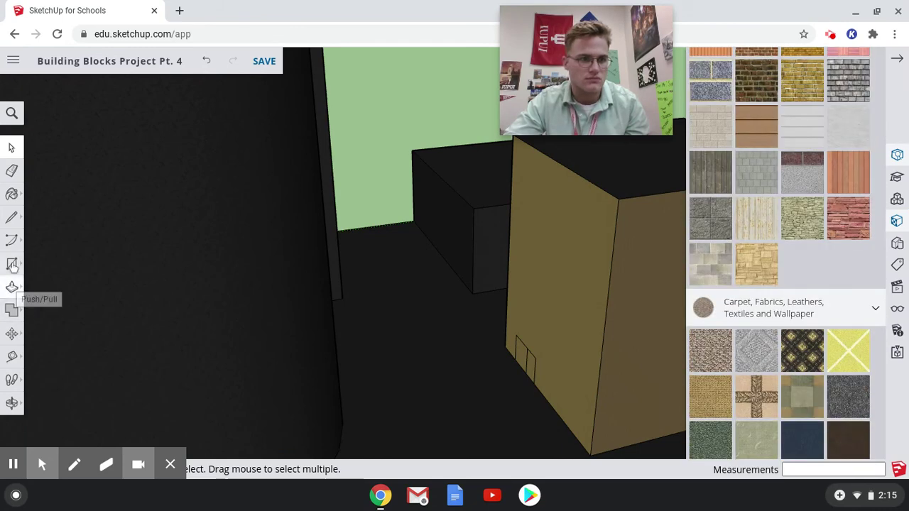
click(11, 239)
click(41, 202)
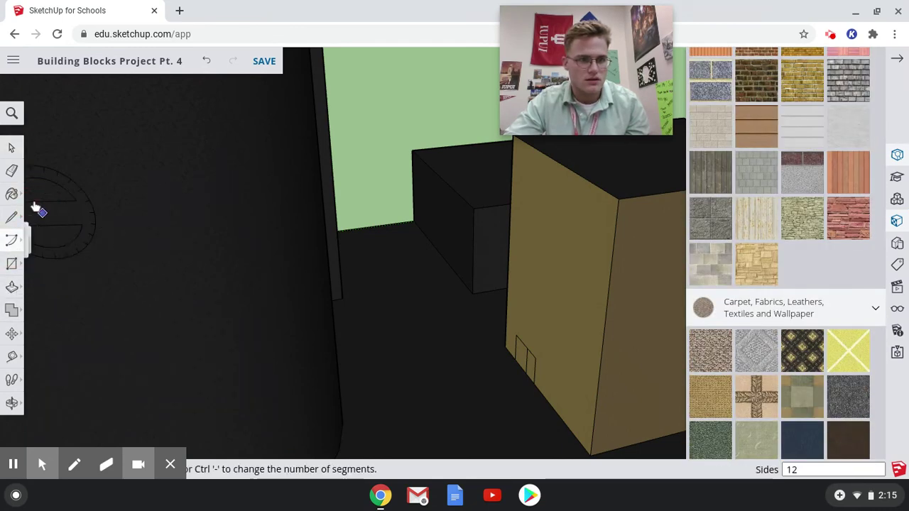
click(11, 240)
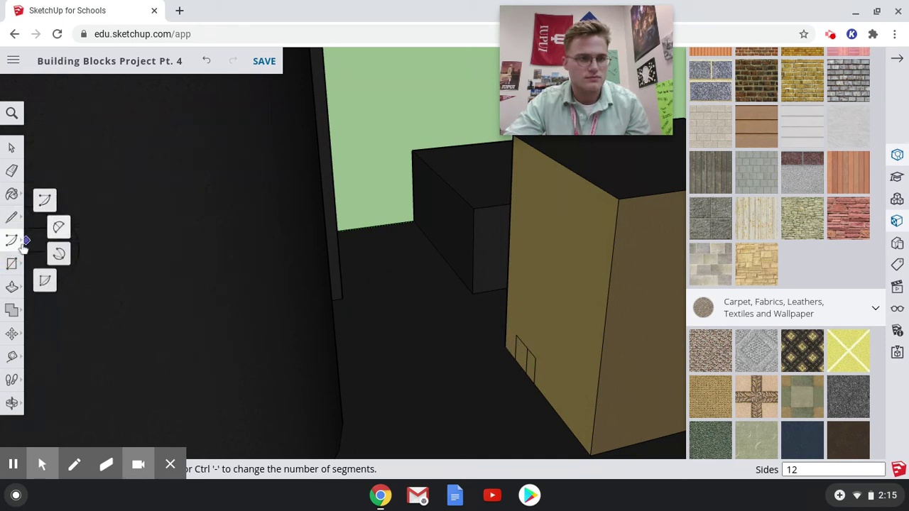
Step: Draw a large window rectangle of about 94' 8" by 86' 6" above the doors on the same brick wall
click(11, 264)
click(44, 211)
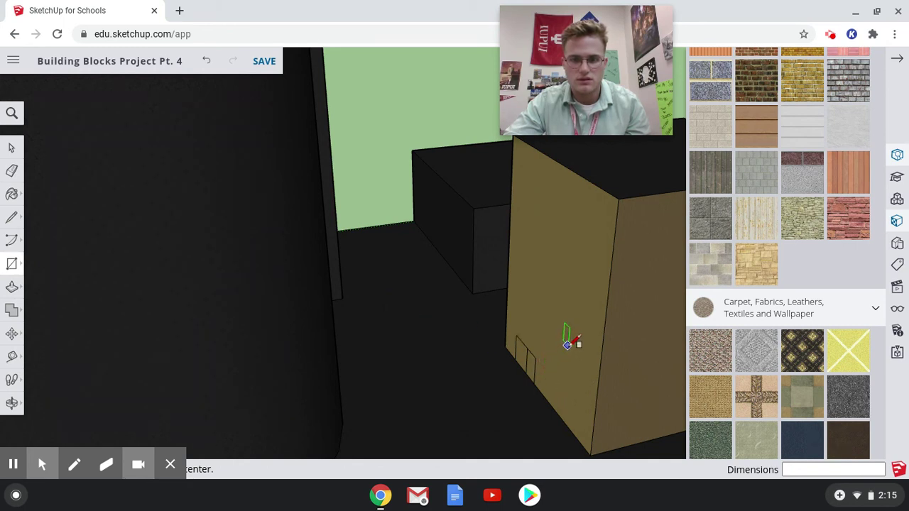
click(556, 229)
drag(556, 229, 574, 341)
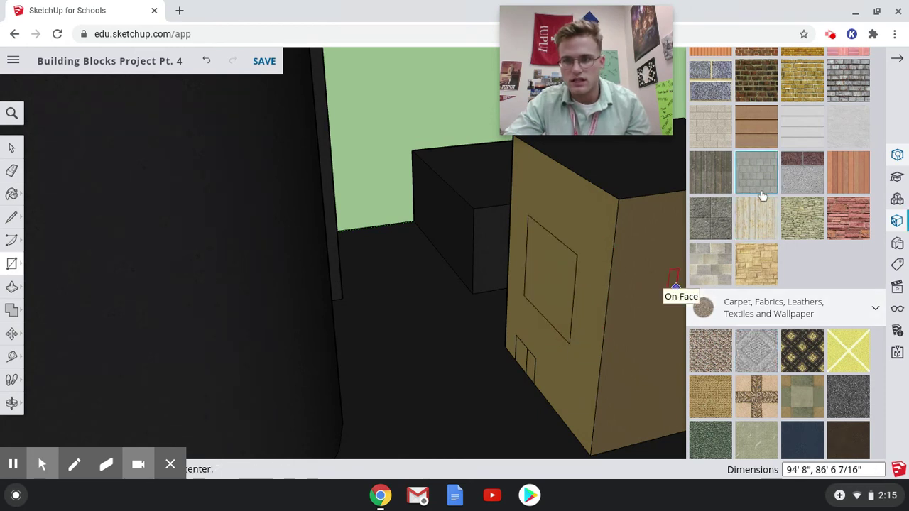
Step: Paint the large window rectangle above the doors with the first grey gradient material from Glass and Mirrors
scroll(715, 252, up, 2)
scroll(716, 248, up, 3)
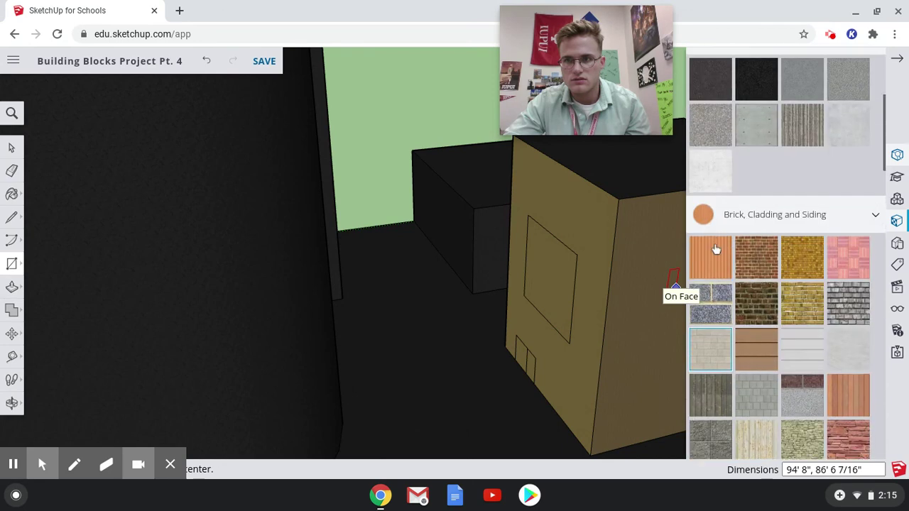
scroll(716, 248, down, 6)
scroll(755, 233, down, 8)
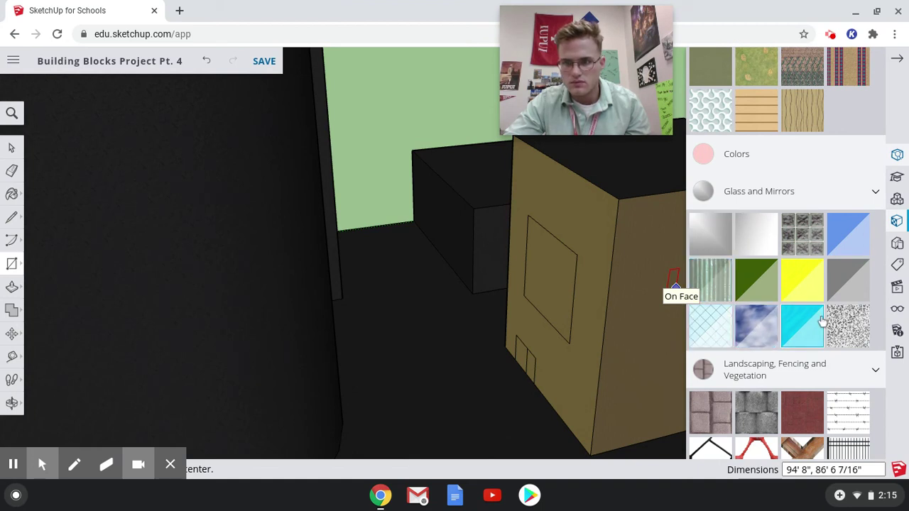
click(722, 235)
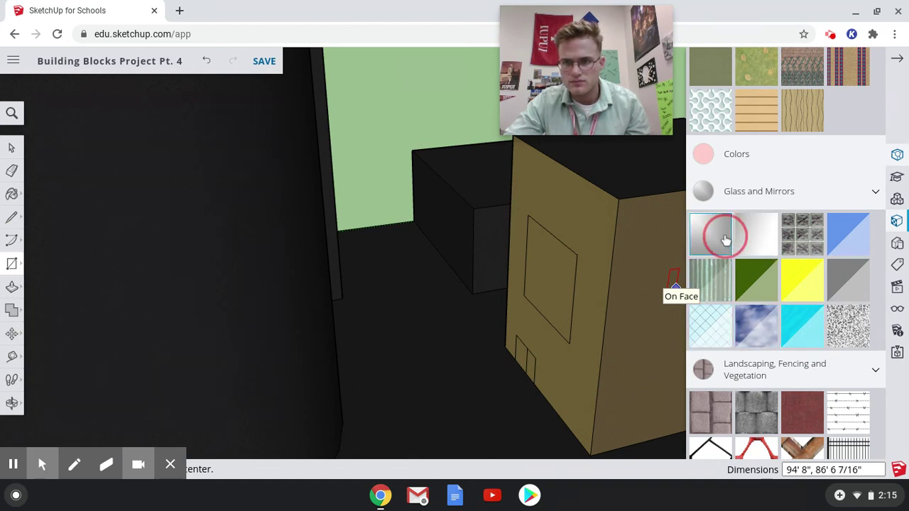
click(628, 260)
click(560, 277)
click(540, 281)
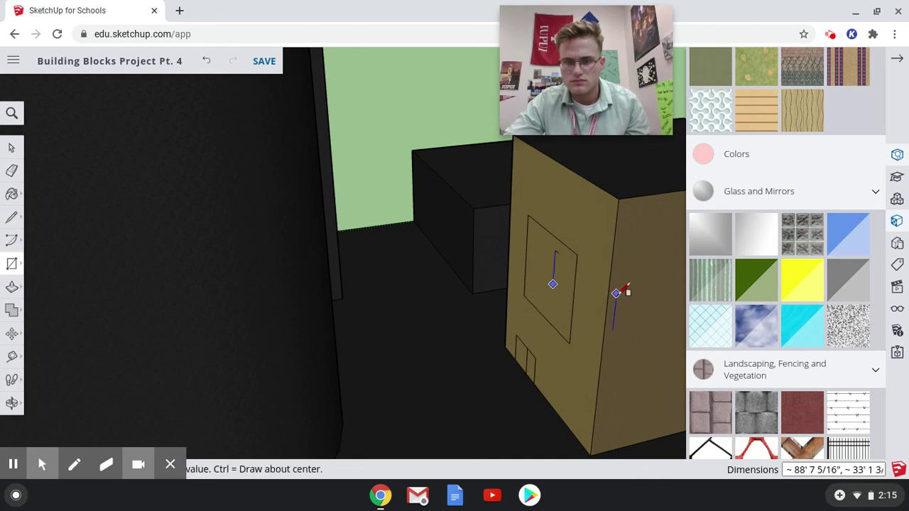
click(711, 245)
click(555, 278)
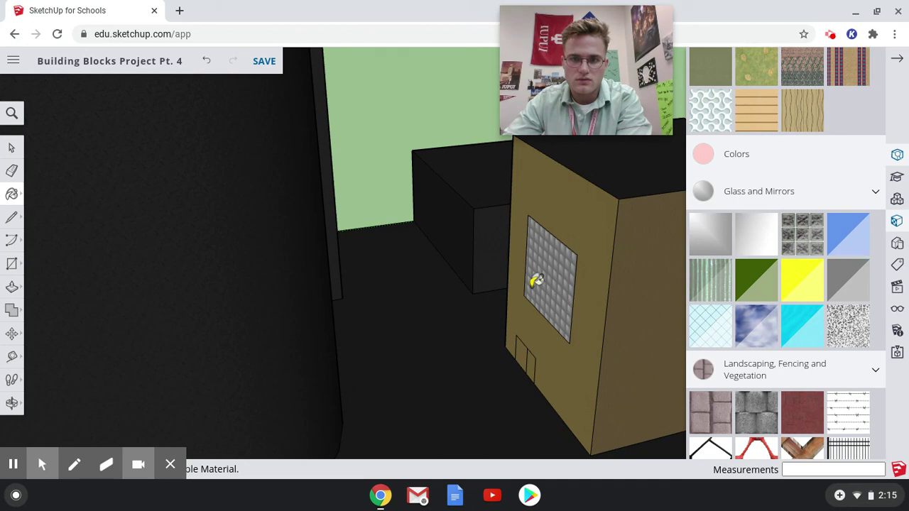
Step: Examine the painted window and the brick block up close, then view its door wall from a low angle
scroll(556, 272, up, 5)
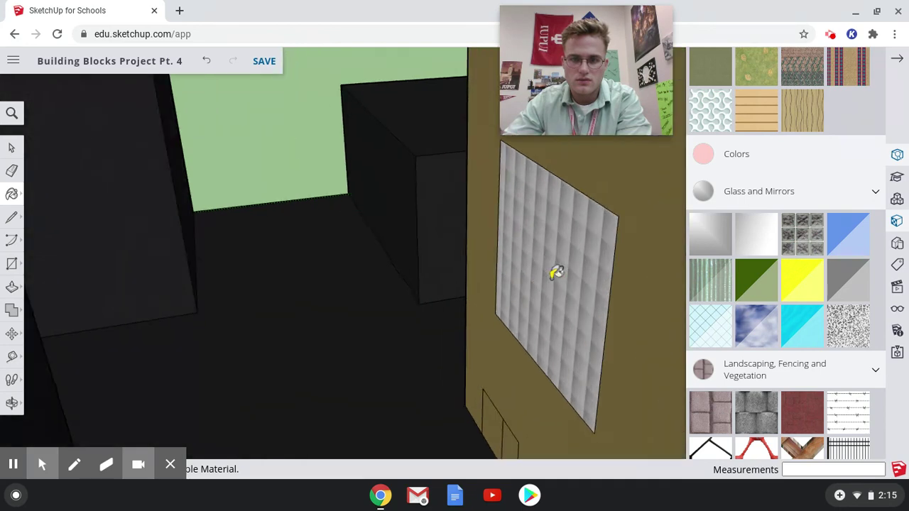
scroll(526, 341, down, 5)
scroll(526, 341, up, 4)
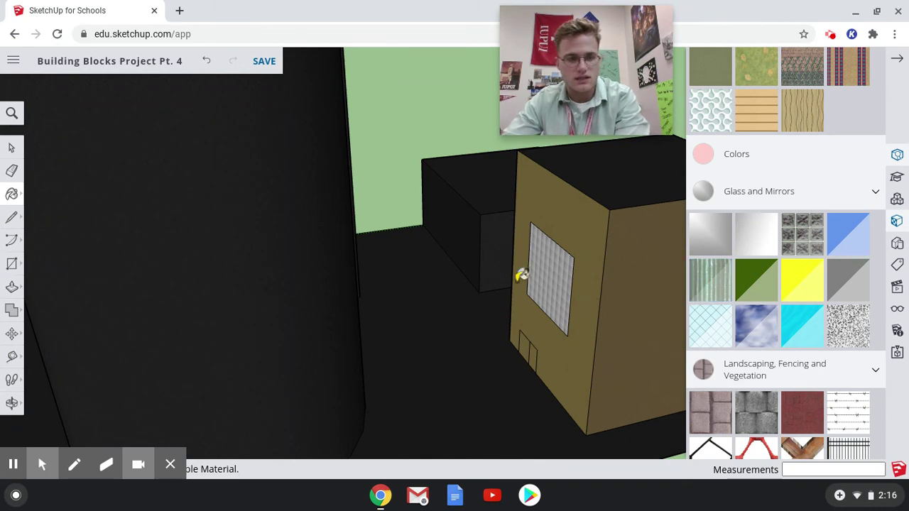
scroll(274, 287, down, 5)
scroll(270, 291, up, 4)
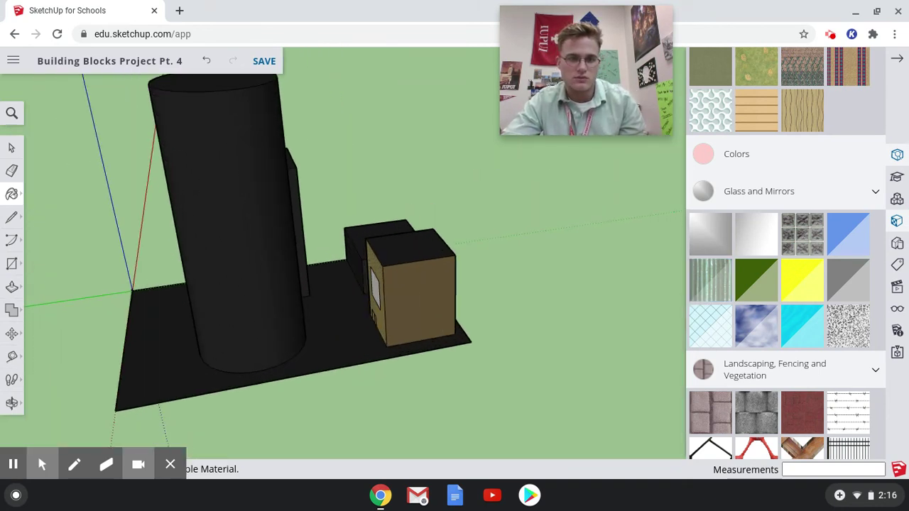
scroll(428, 245, up, 5)
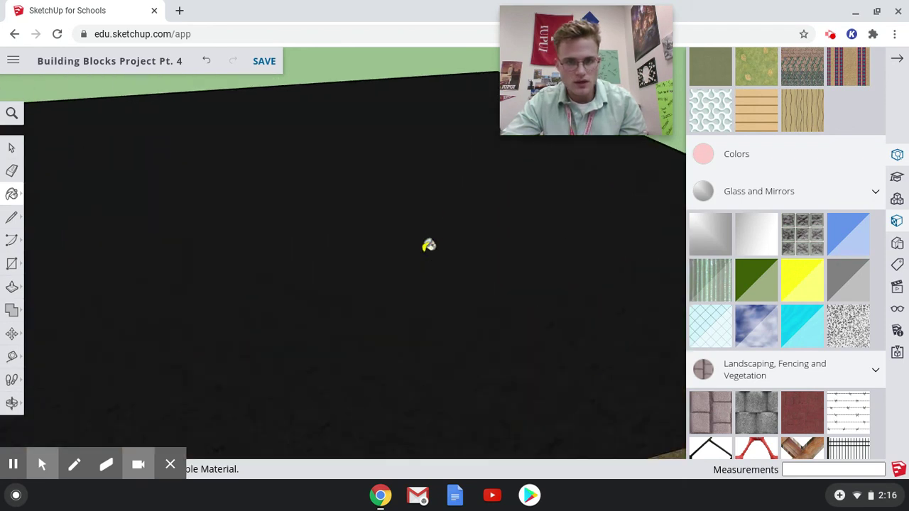
scroll(429, 245, down, 4)
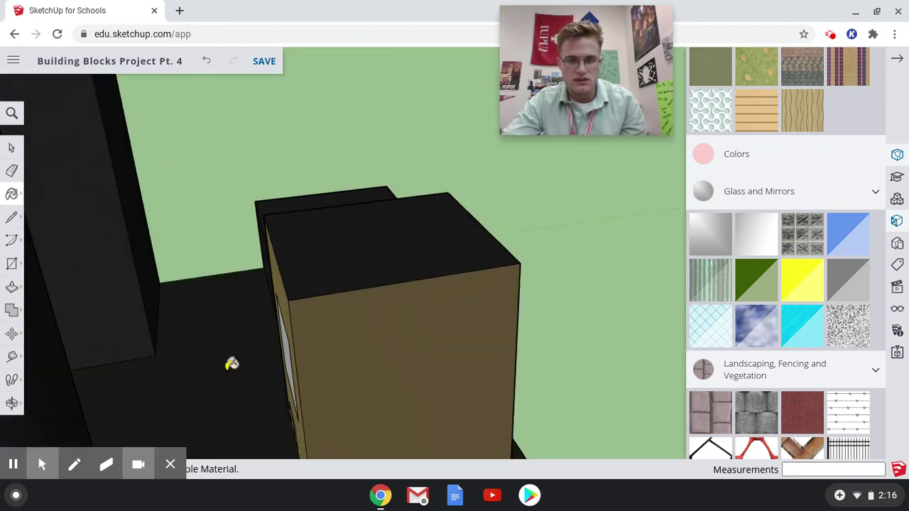
click(11, 403)
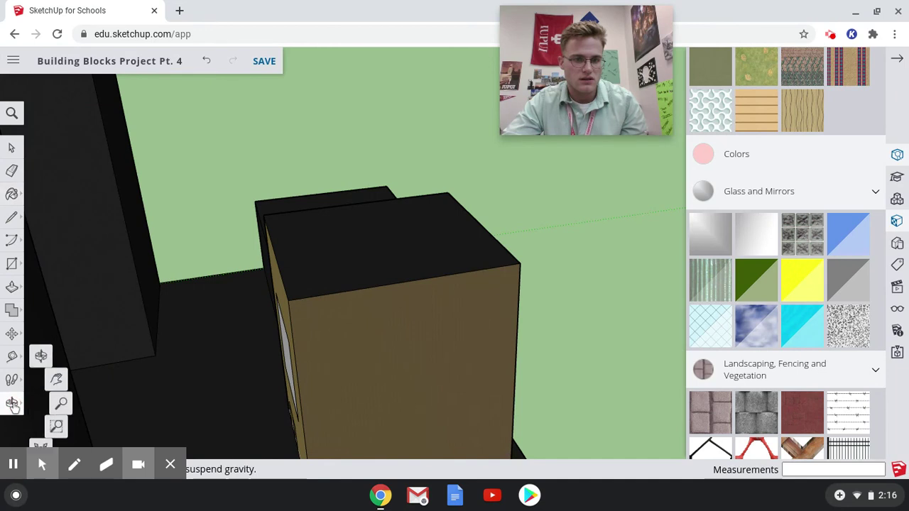
drag(236, 374, 355, 234)
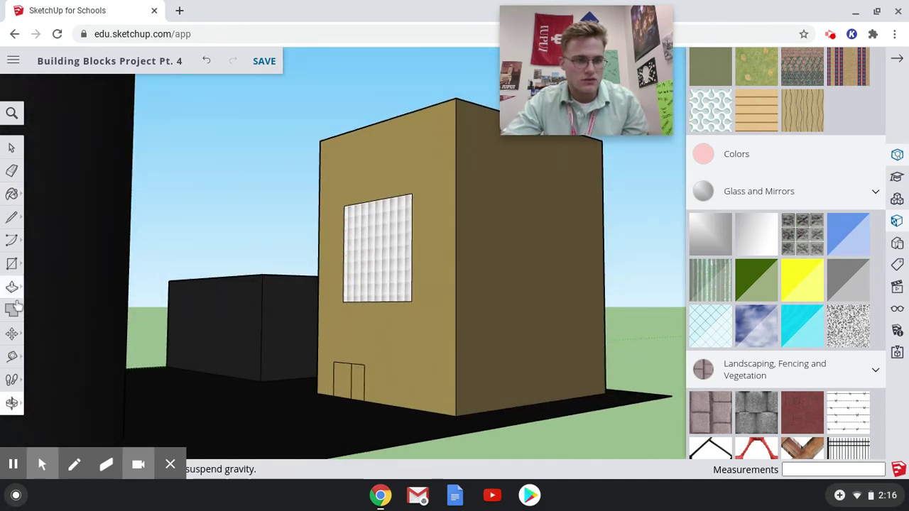
Step: Place filled 3D text "Sanders Bottling Plant", 1' high with a 6" extrusion, on the brick wall above the doors
click(12, 265)
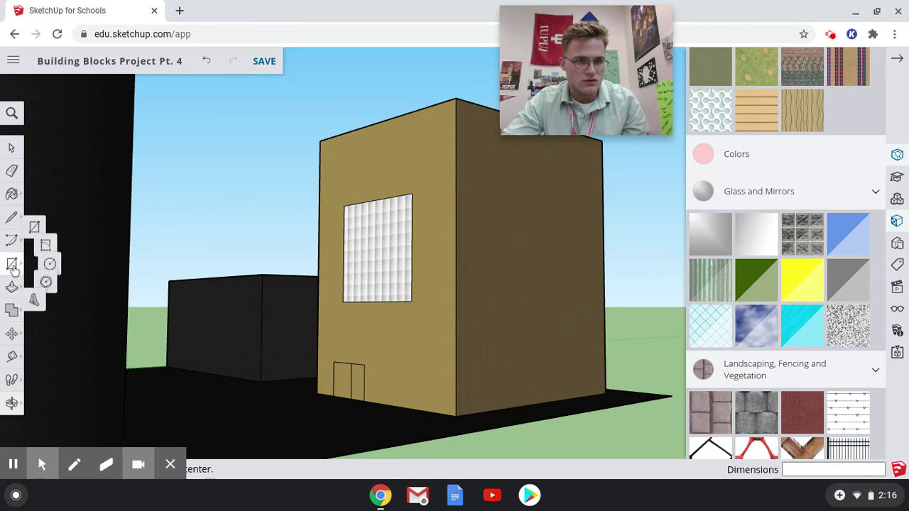
click(42, 314)
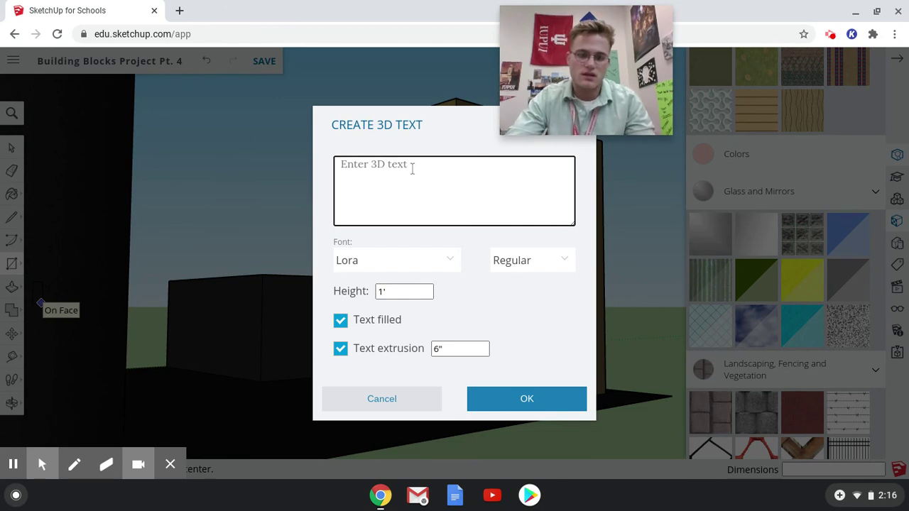
text(Sa)
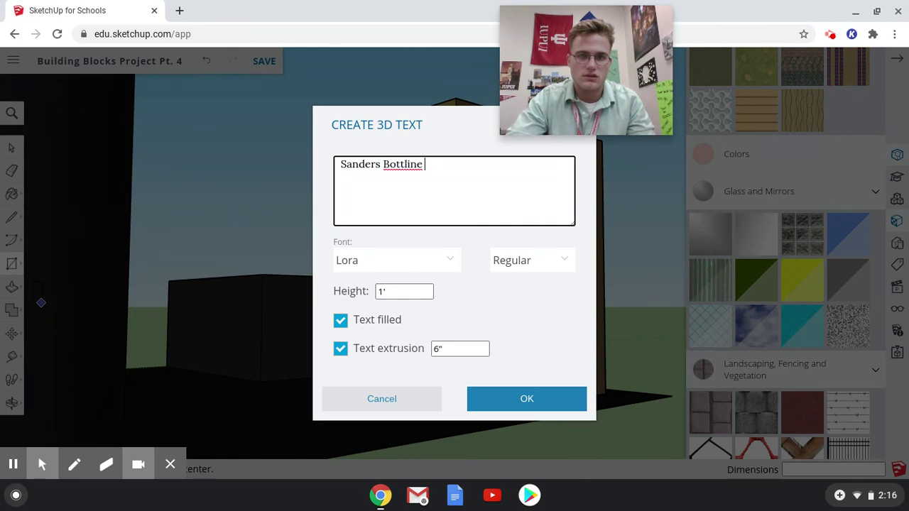
text(nders Bottling Platn)
key(BackSpace)
text(nt)
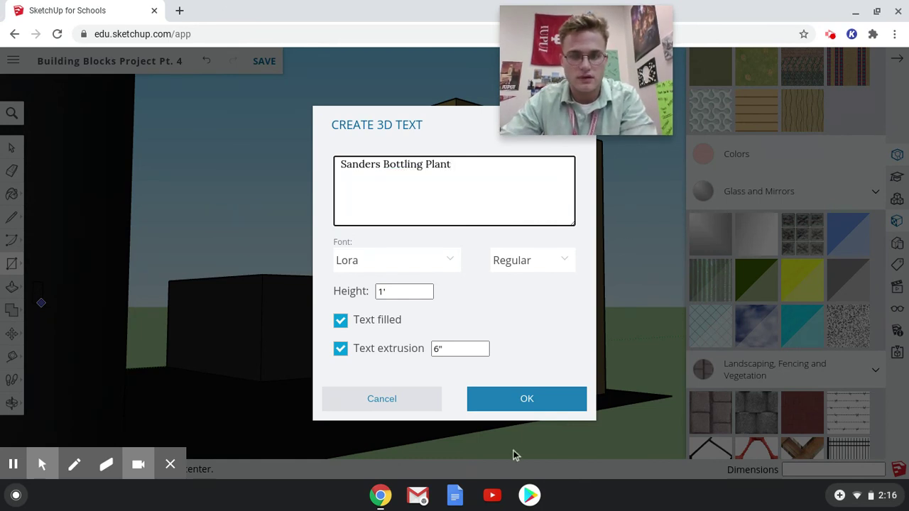
click(518, 400)
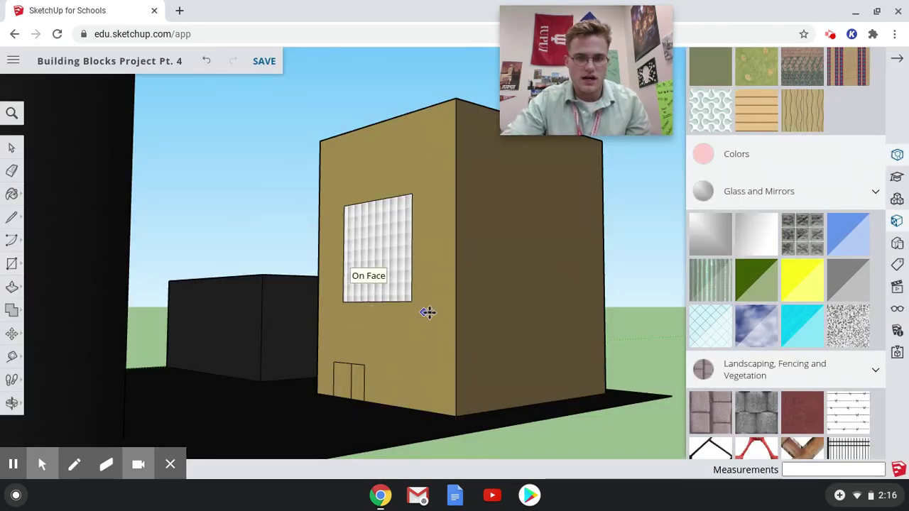
click(344, 346)
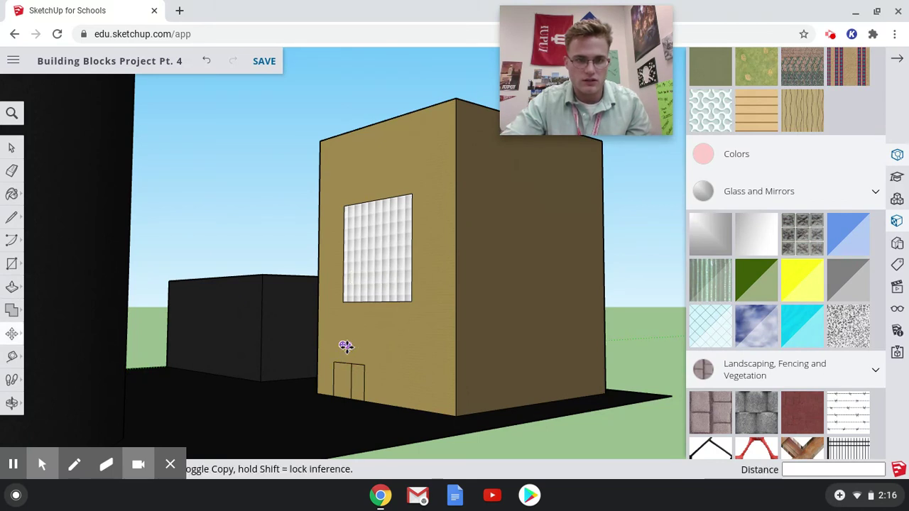
click(346, 347)
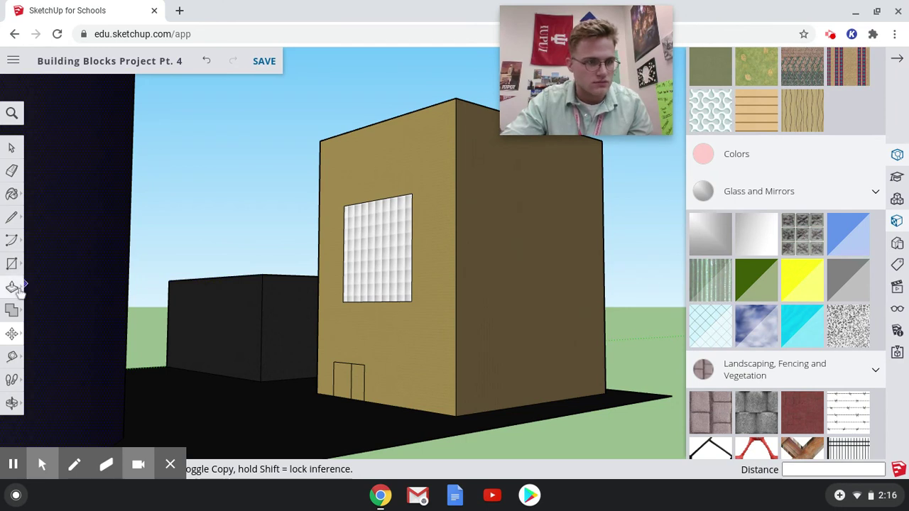
Step: Create 3D text "Sanders Bottling Plant" in Lora, 10' high with a 6" extrusion, and place it between the window and the doors
click(13, 267)
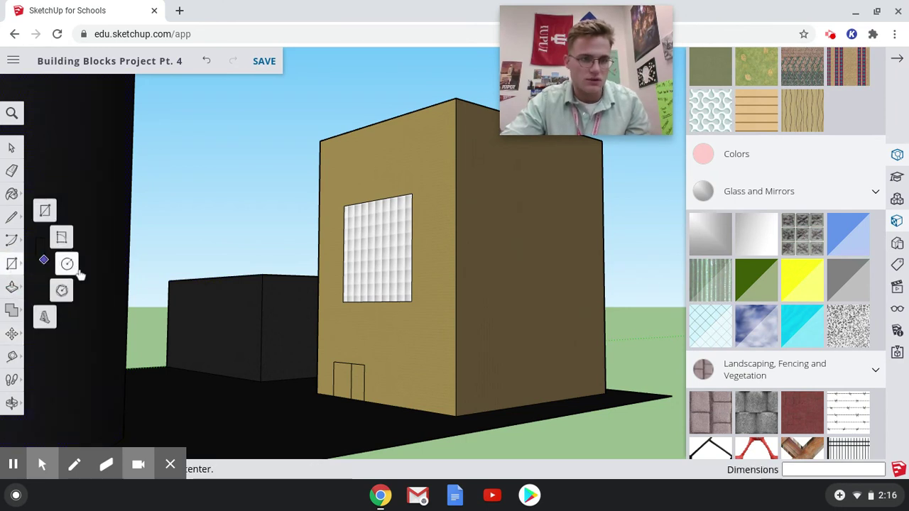
click(45, 319)
drag(402, 292, 376, 295)
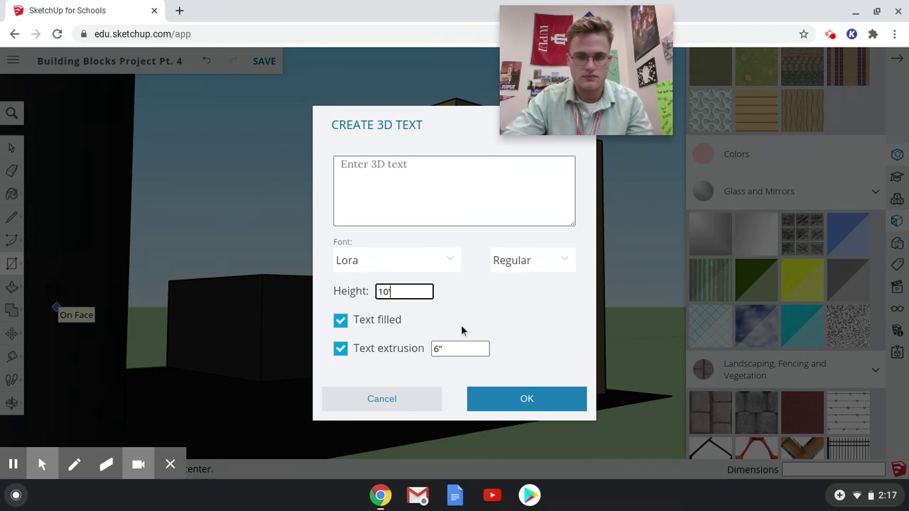
click(461, 192)
text(Sand)
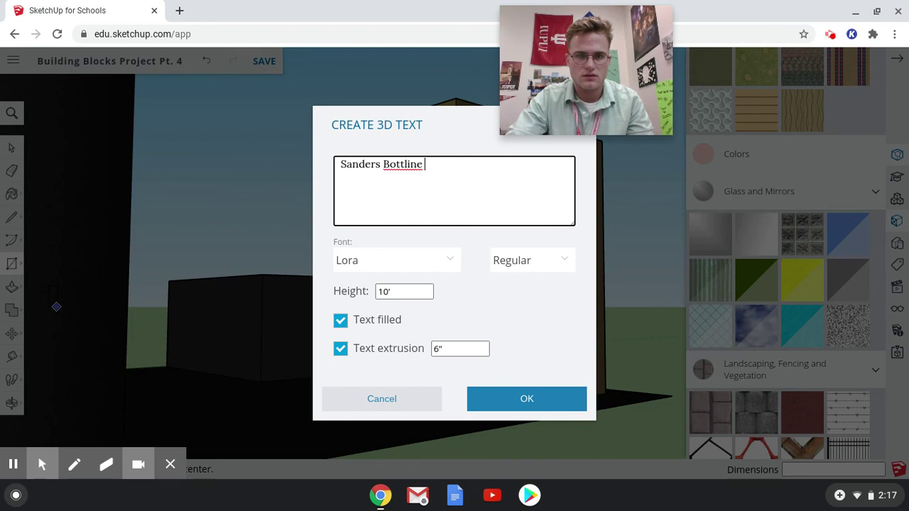
text(ers Bottling Plant)
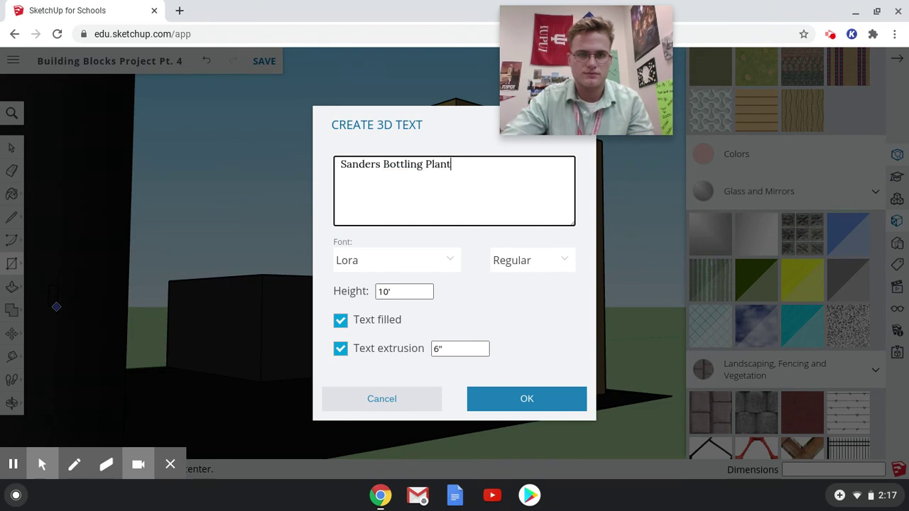
click(540, 396)
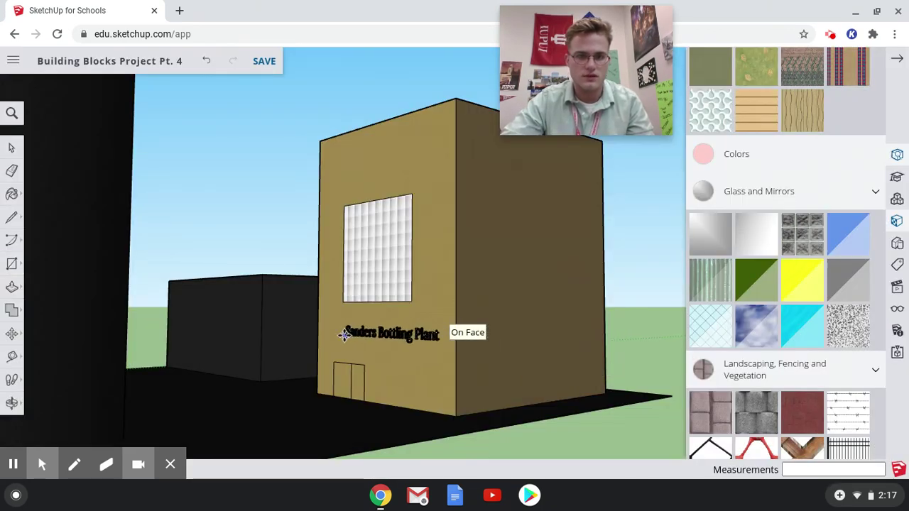
click(337, 338)
key(m)
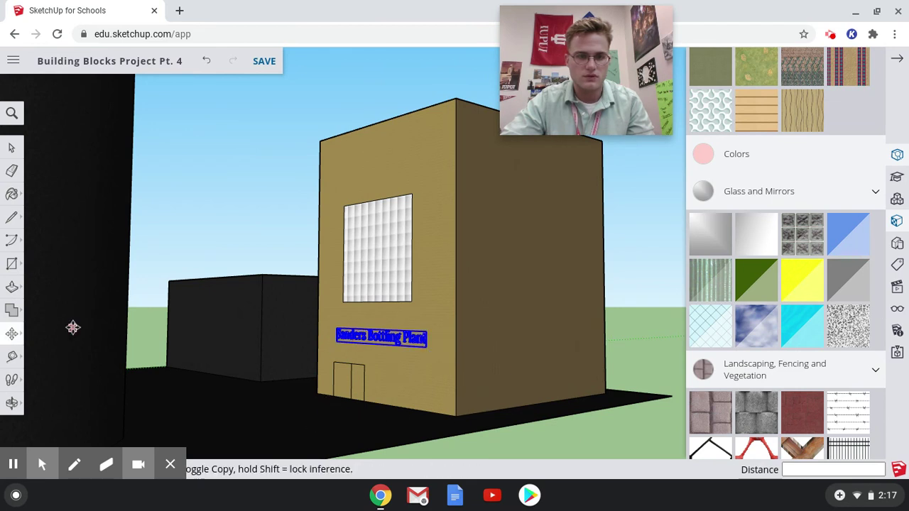
click(11, 401)
drag(327, 377, 405, 462)
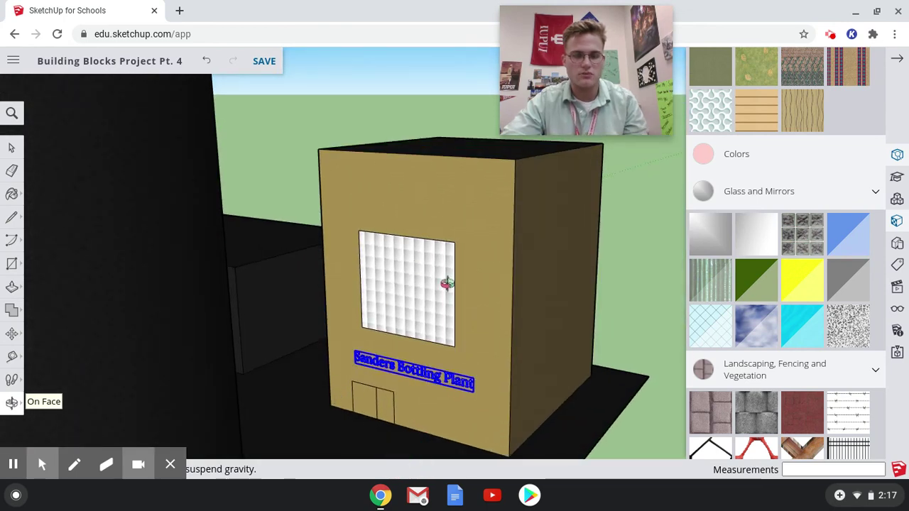